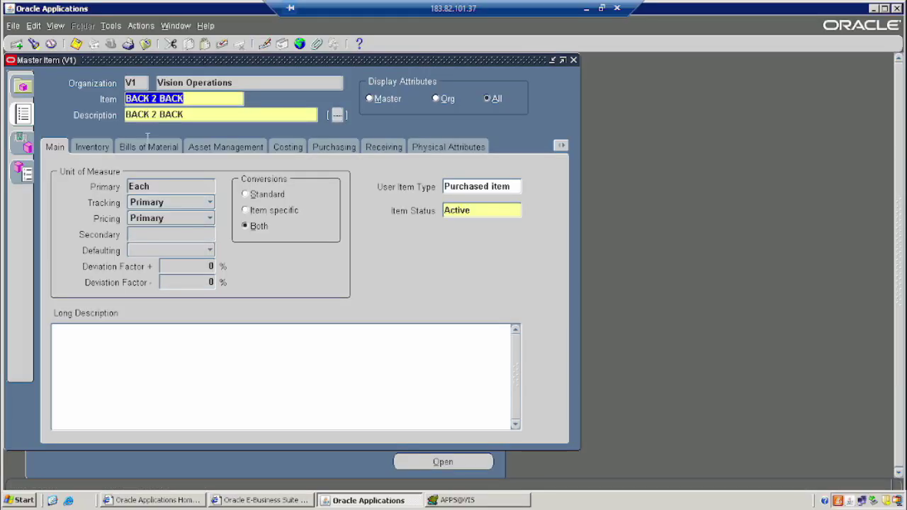
- Browse BACK 2 BACK's Inventory, BOM, Main, Purchasing, Receiving and Physical attributes, ending on Order Management
{"action": "left_click", "coordinate": [96, 149]}
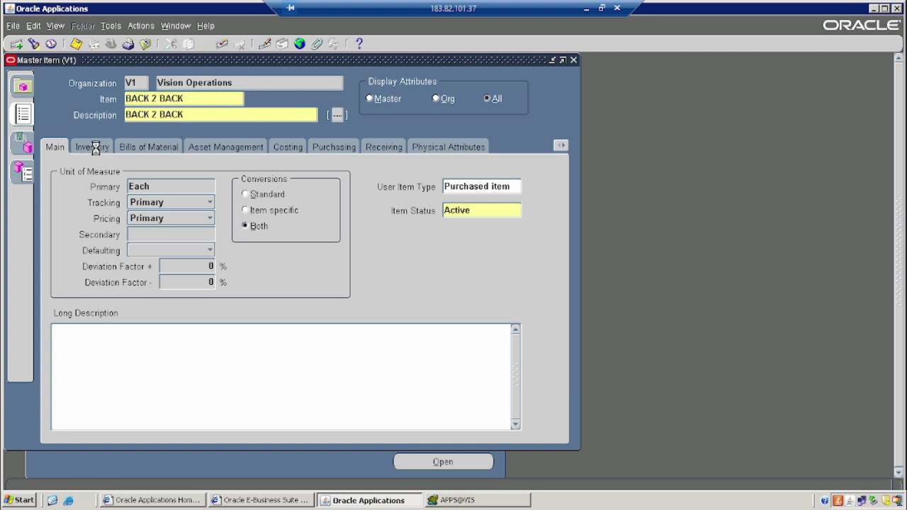
{"action": "left_click", "coordinate": [135, 146]}
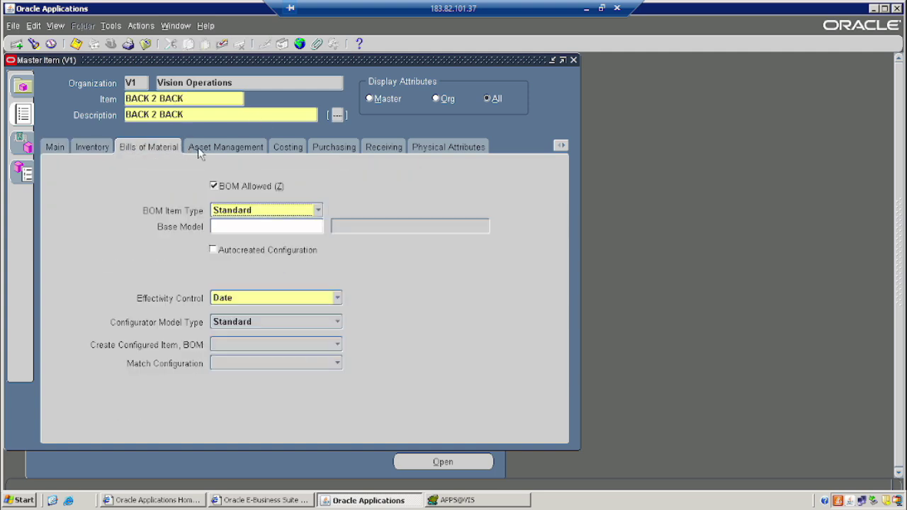
{"action": "left_click", "coordinate": [55, 149]}
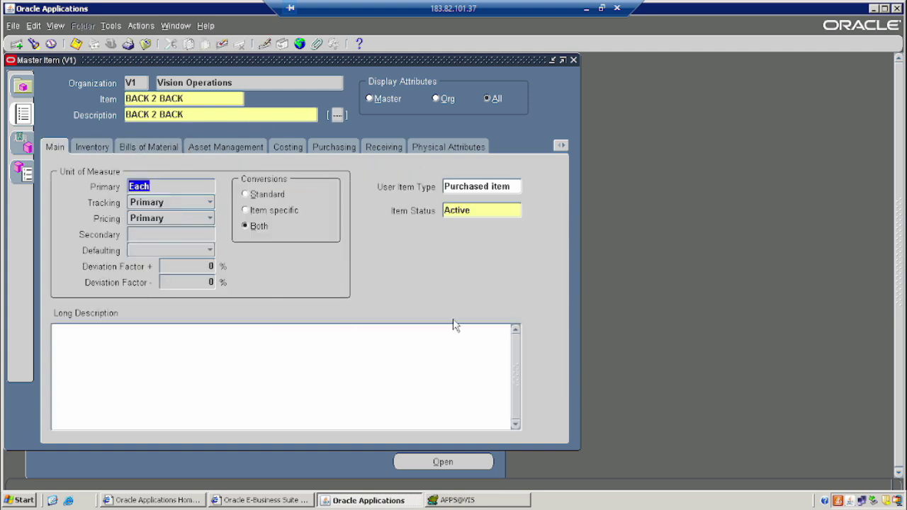
{"action": "left_click", "coordinate": [326, 149]}
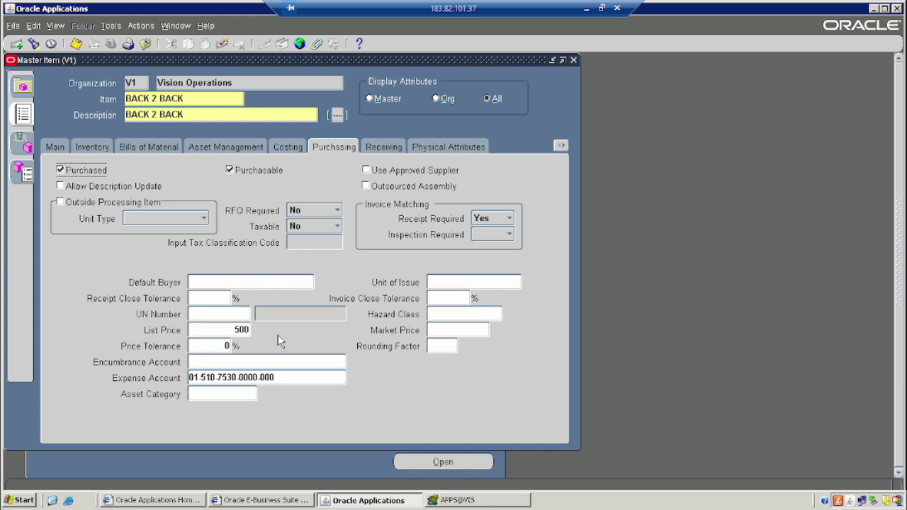
{"action": "left_click", "coordinate": [386, 149]}
{"action": "left_click", "coordinate": [449, 147]}
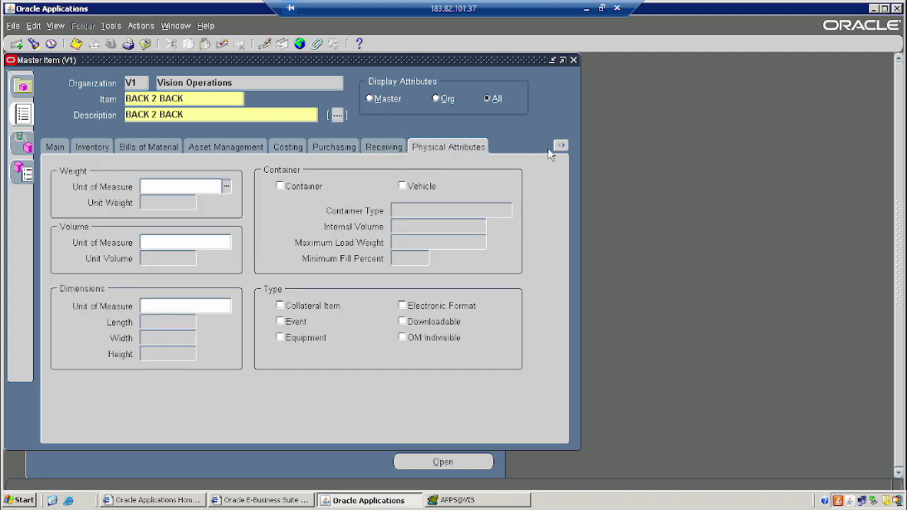
{"action": "left_click", "coordinate": [560, 146]}
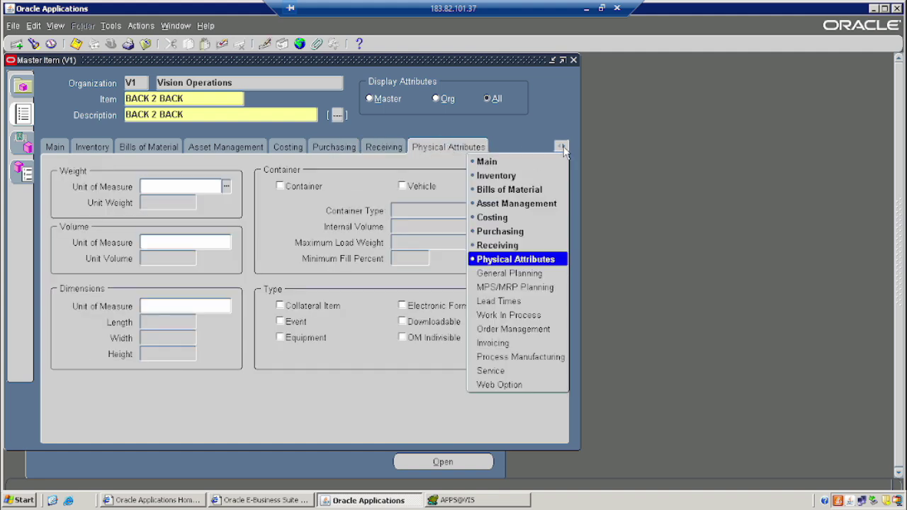
{"action": "left_click", "coordinate": [496, 328]}
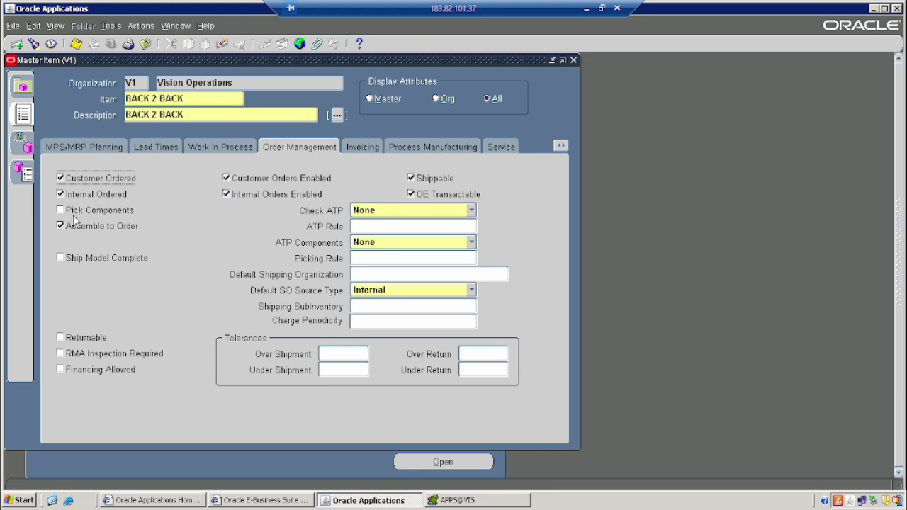
- Review BACK 2 BACK's Lead Times, MPS/MRP Planning and General Planning attributes
{"action": "left_click", "coordinate": [152, 147]}
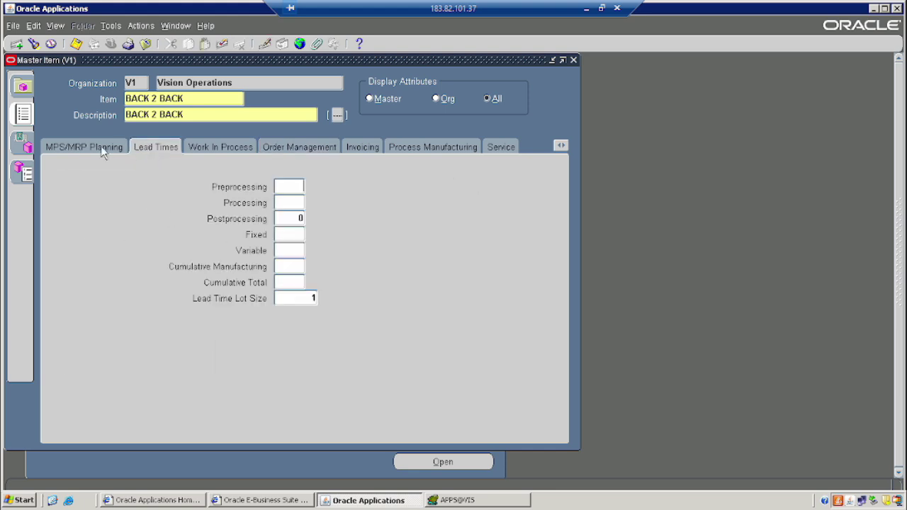
{"action": "left_click", "coordinate": [92, 148]}
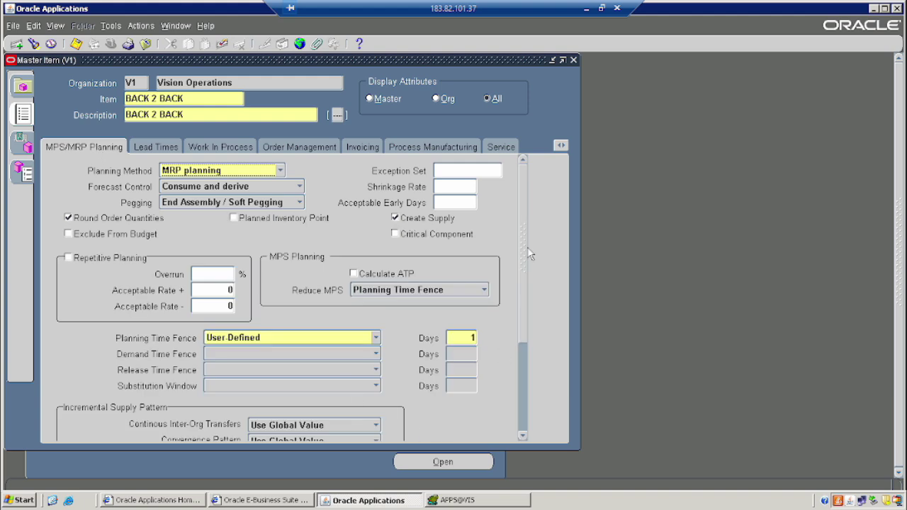
{"action": "left_click", "coordinate": [427, 150]}
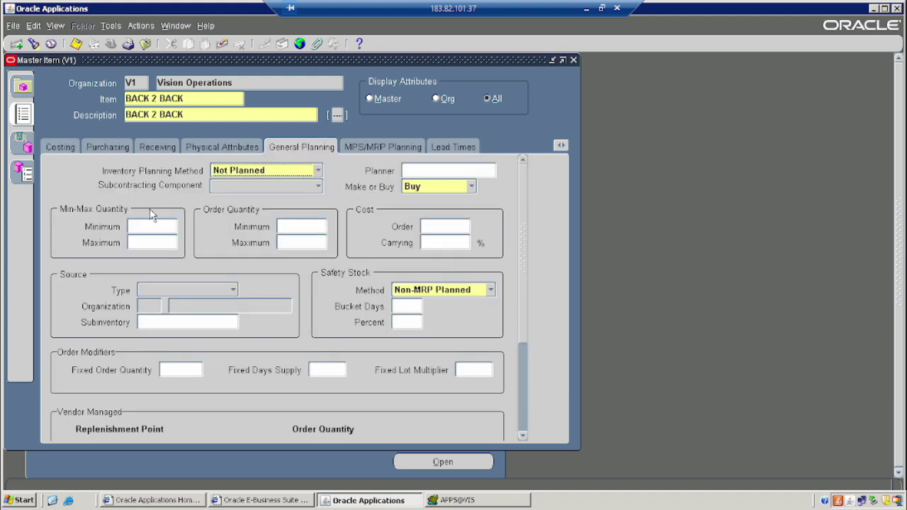
{"action": "left_click", "coordinate": [561, 146]}
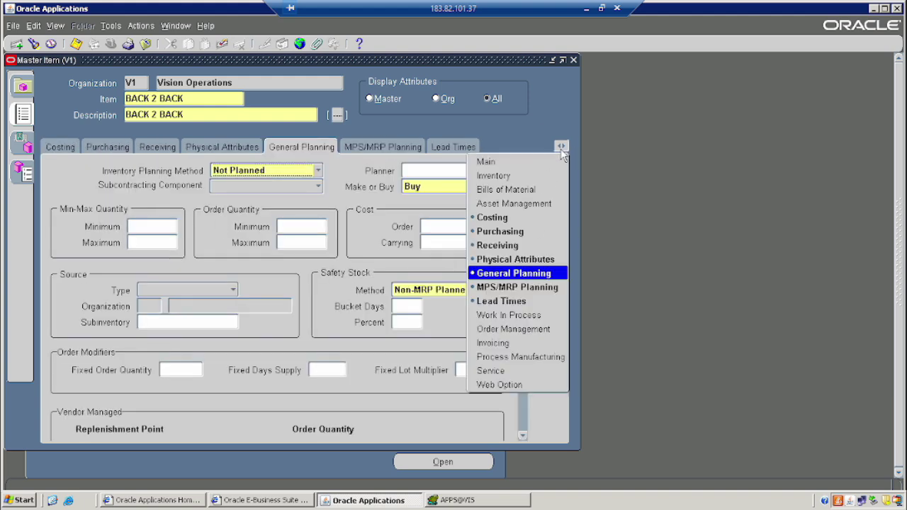
{"action": "left_click", "coordinate": [503, 287]}
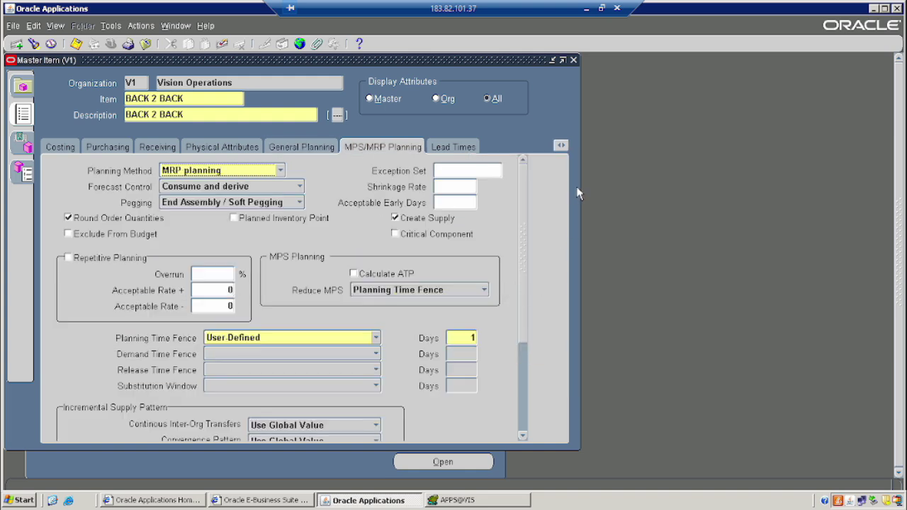
- Check the Asset Management and Bills of Material attributes, then return to the Main tab
{"action": "left_click", "coordinate": [561, 146]}
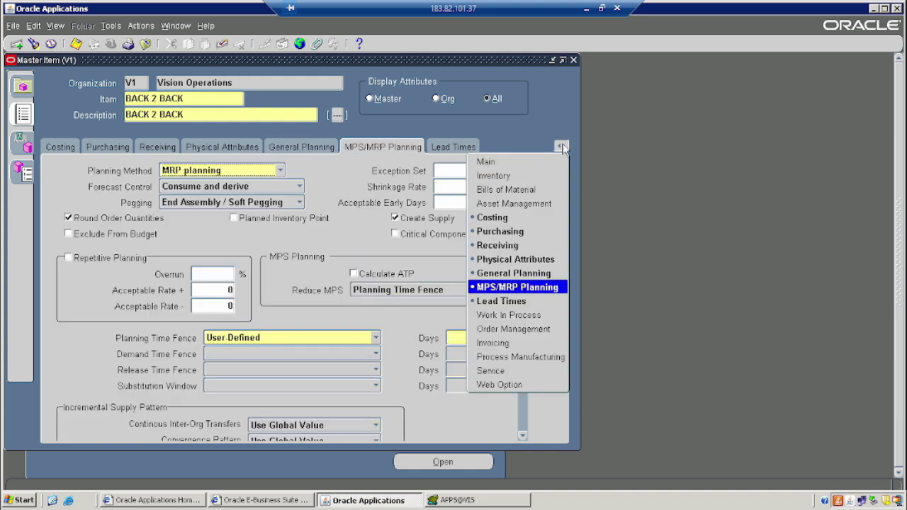
{"action": "left_click", "coordinate": [512, 203]}
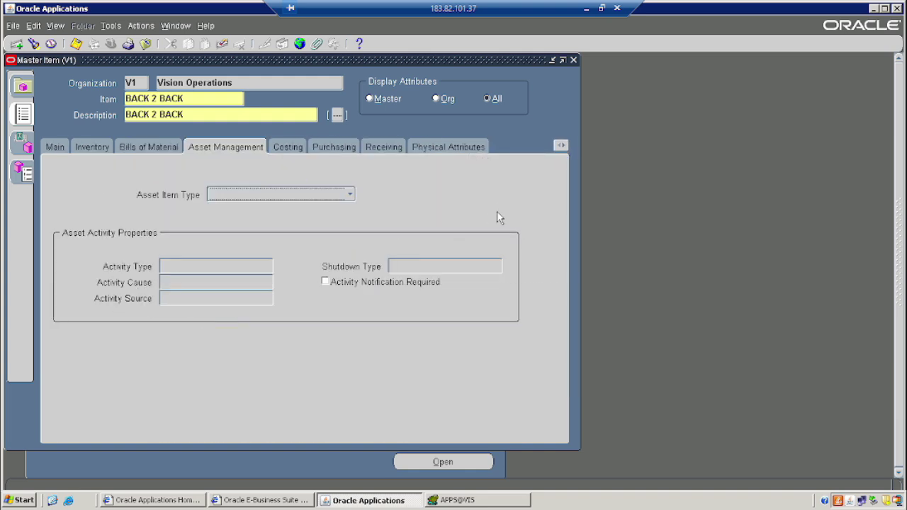
{"action": "left_click", "coordinate": [561, 146]}
{"action": "left_click", "coordinate": [518, 187]}
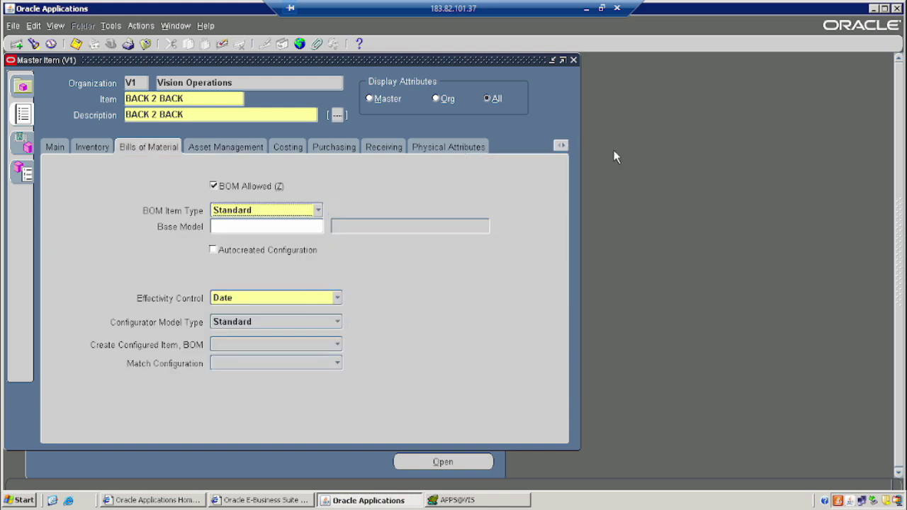
{"action": "left_click", "coordinate": [561, 146]}
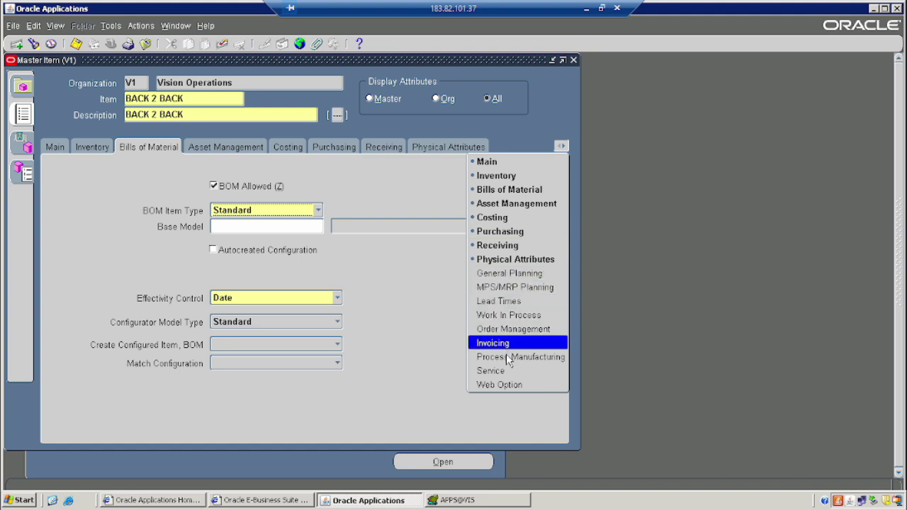
{"action": "left_click", "coordinate": [55, 147]}
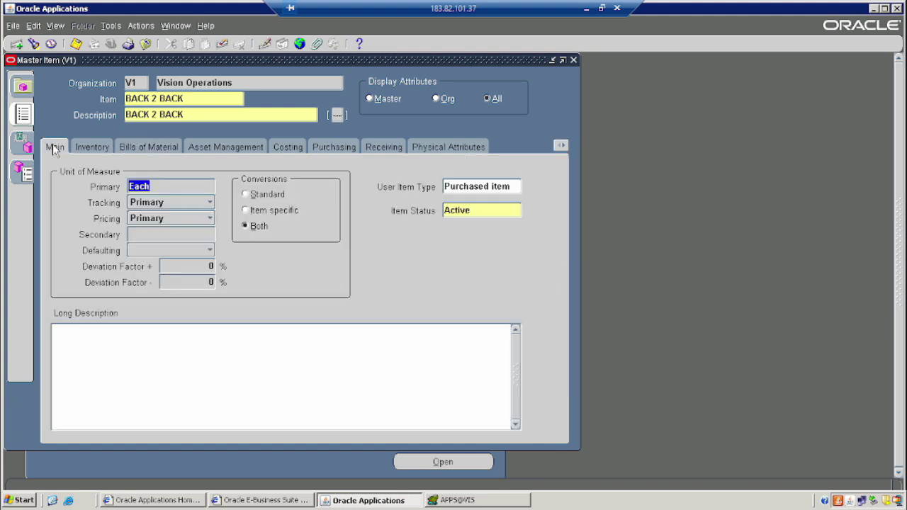
{"action": "left_click", "coordinate": [110, 25]}
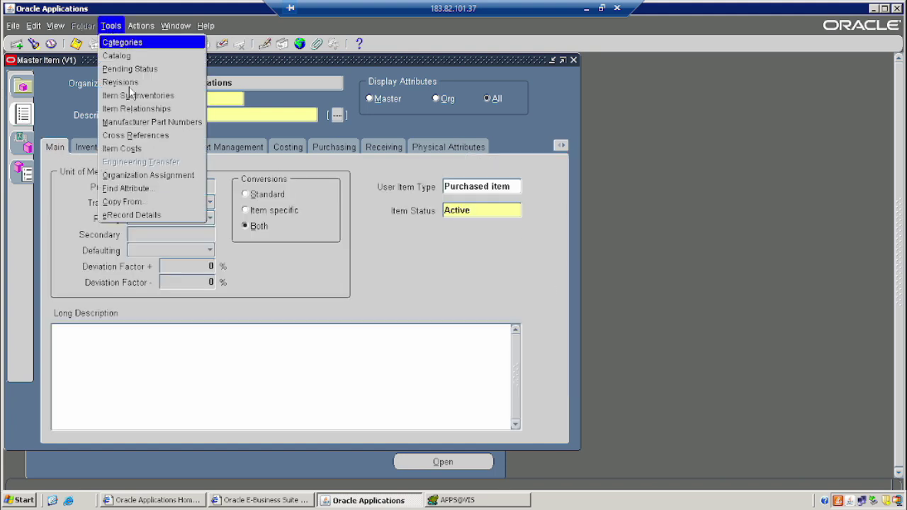
- Confirm BACK 2 BACK is assigned to organizations M1 and V1, then close the Master Item form
{"action": "left_click", "coordinate": [141, 175]}
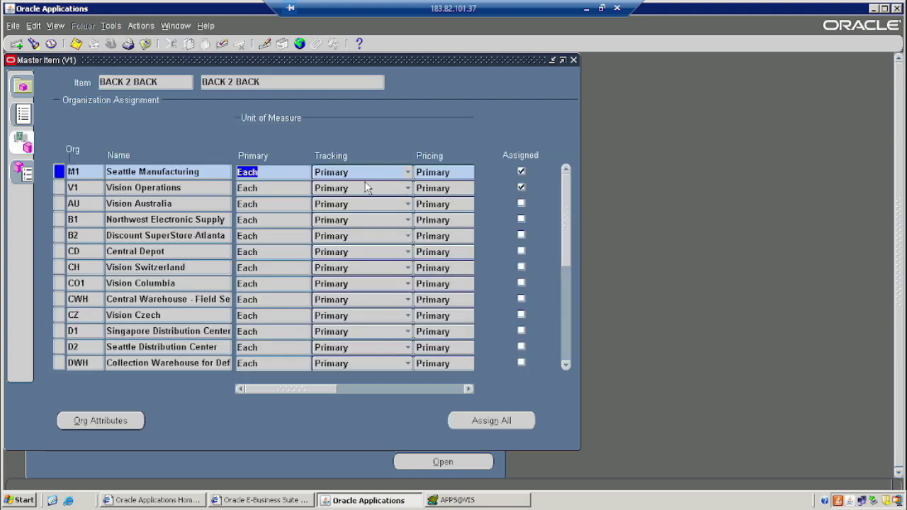
{"action": "left_click", "coordinate": [574, 60]}
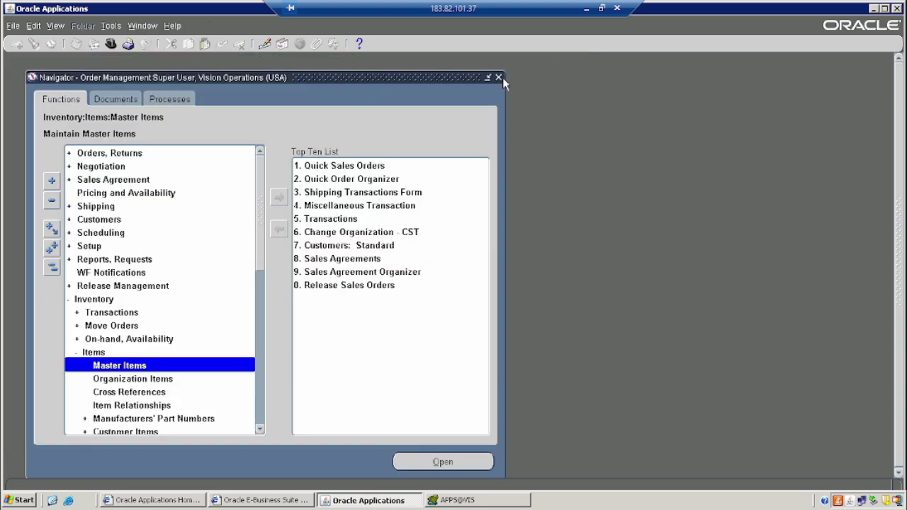
- Launch a blank Sales Orders form from the Navigator's Orders, Returns group
{"action": "left_click", "coordinate": [56, 270]}
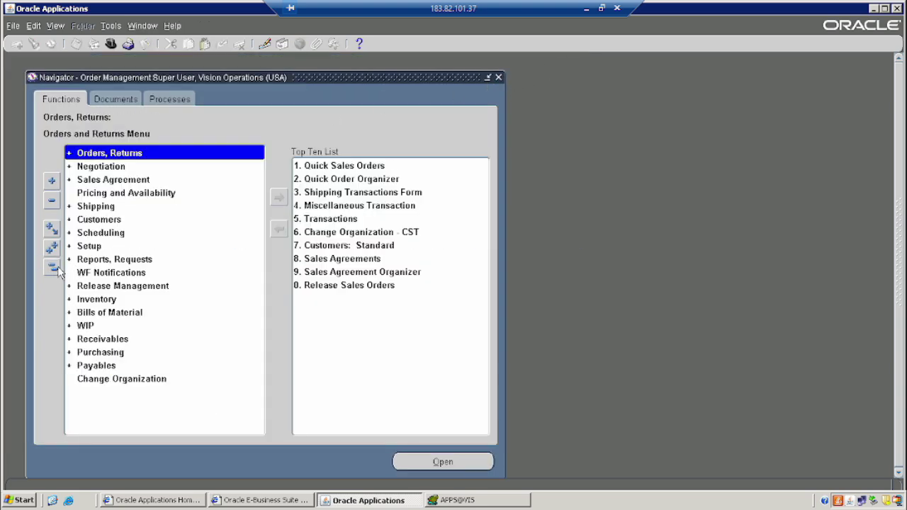
{"action": "left_click", "coordinate": [52, 181]}
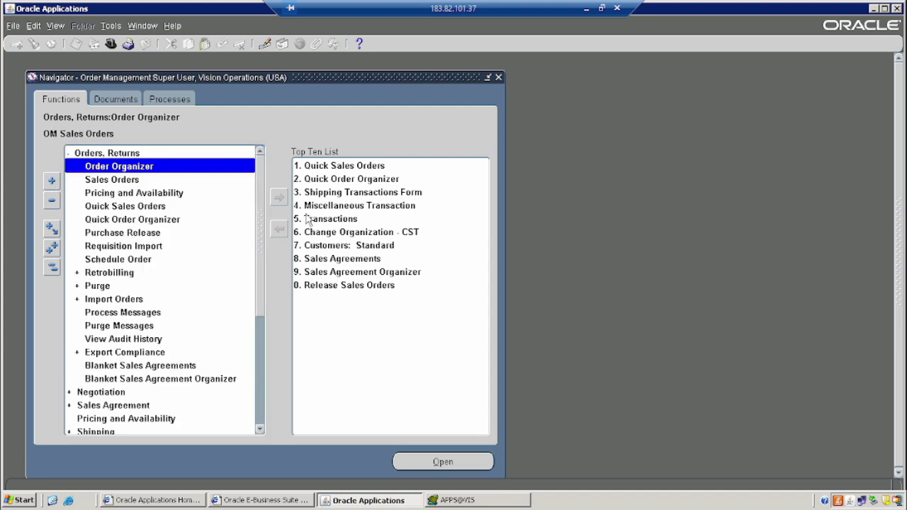
{"action": "left_click", "coordinate": [103, 182]}
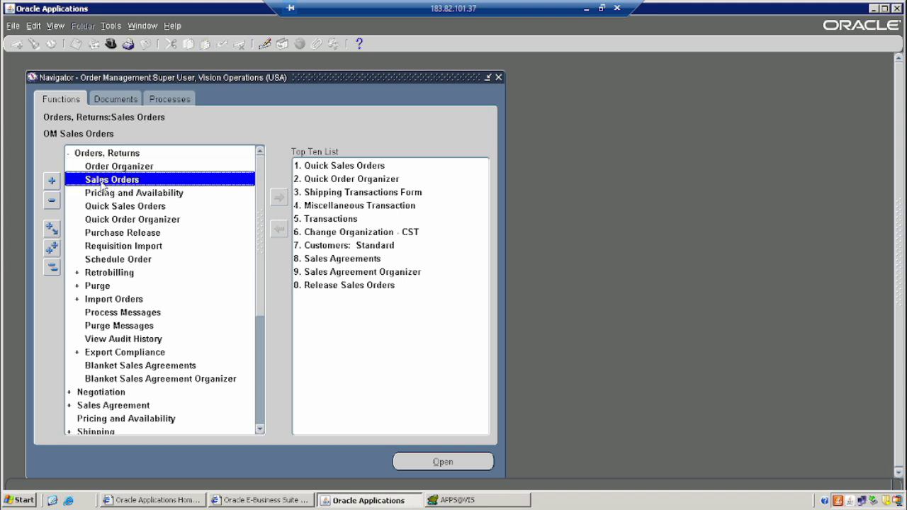
{"action": "double_click", "coordinate": [194, 181]}
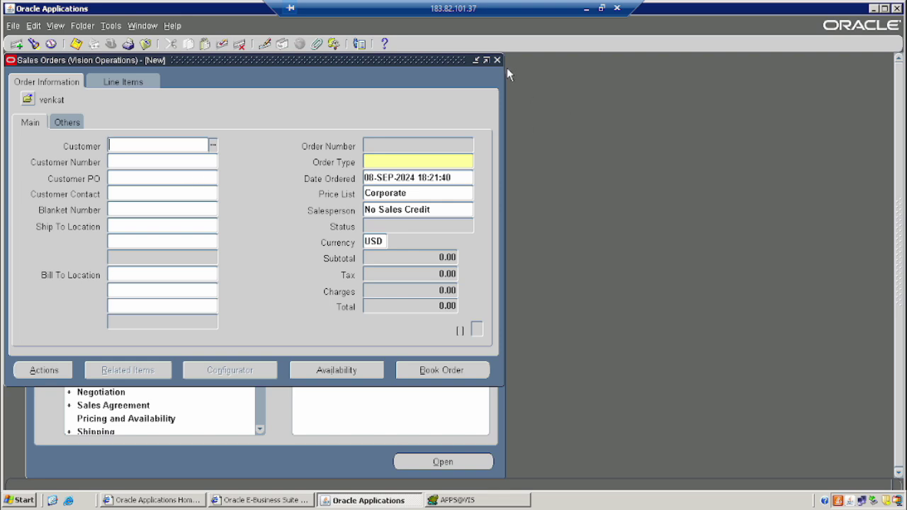
- Enter customer number 1005 to fill the order header for AT&T Universal Card
{"action": "left_click", "coordinate": [128, 161]}
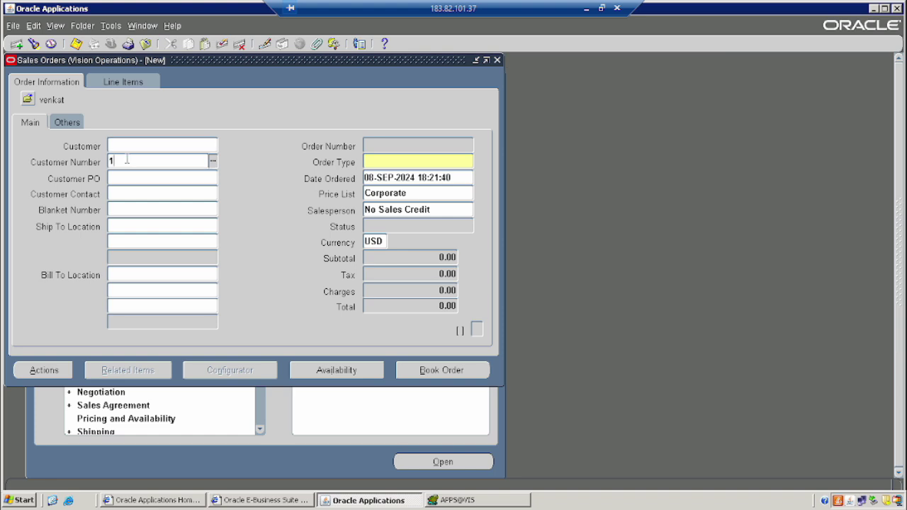
{"action": "type", "text": "1005"}
{"action": "key", "text": "Tab"}
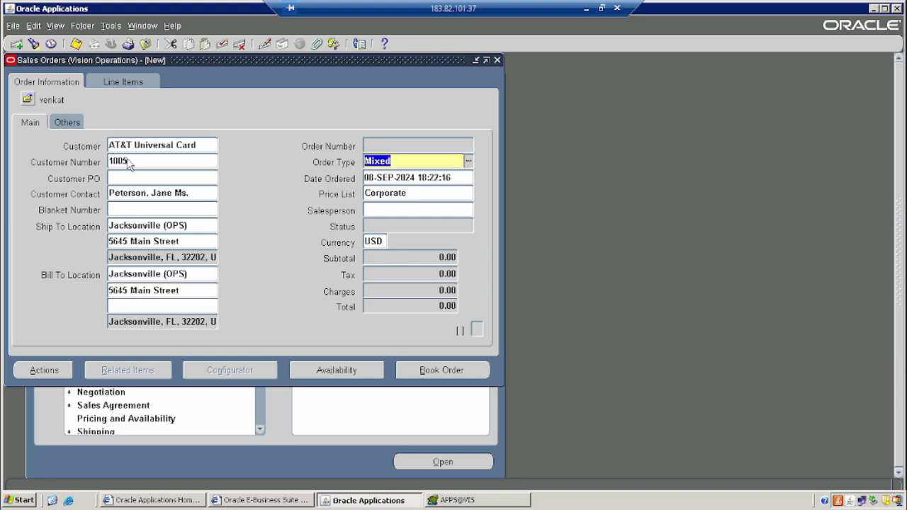
{"action": "left_click", "coordinate": [60, 370]}
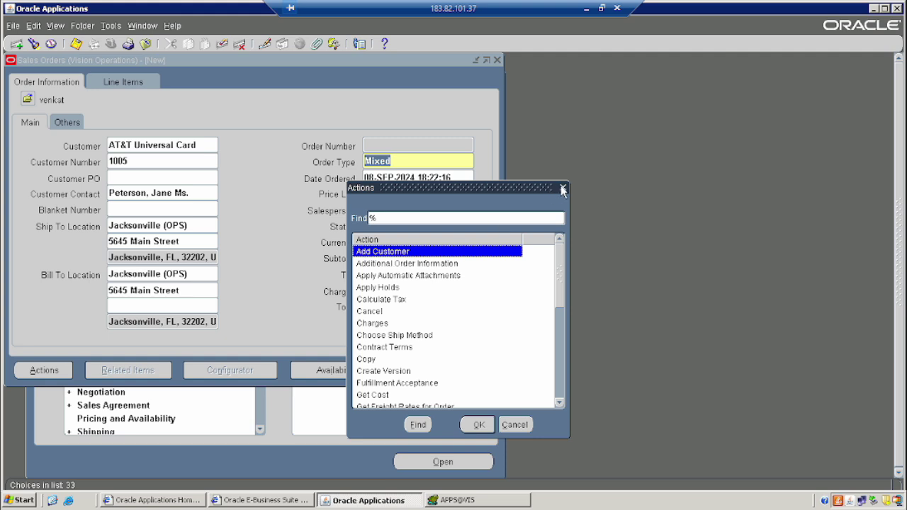
{"action": "left_click", "coordinate": [562, 189]}
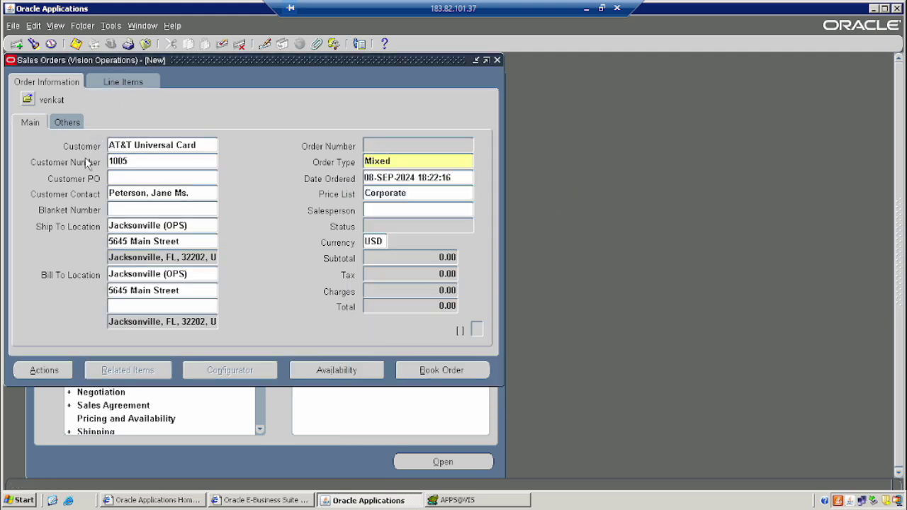
- Add line 1.1 for 1 BACK 2 BACK and book the order
{"action": "key", "text": "ctrl+v"}
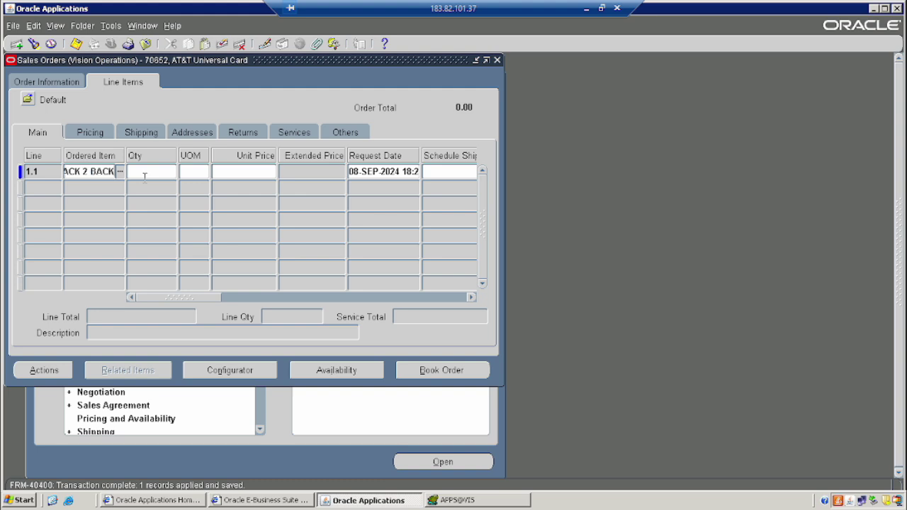
{"action": "left_click", "coordinate": [144, 177]}
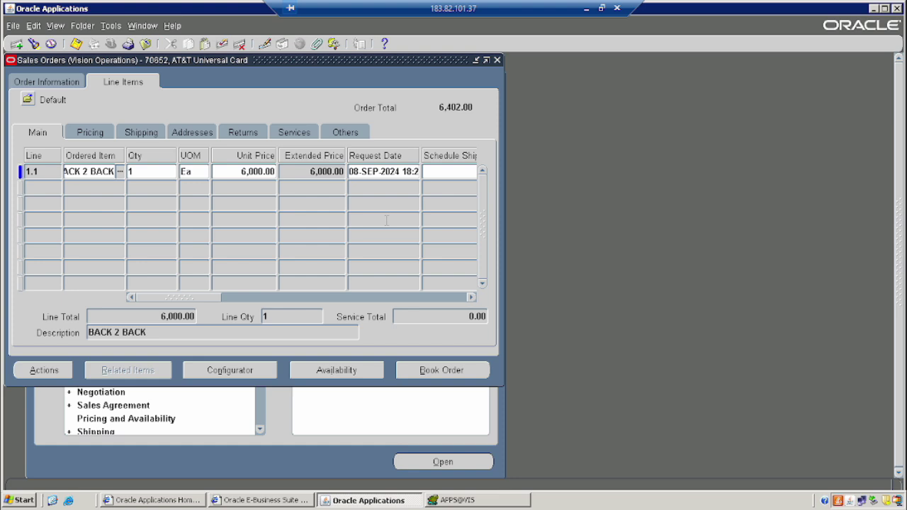
{"action": "key", "text": "Tab"}
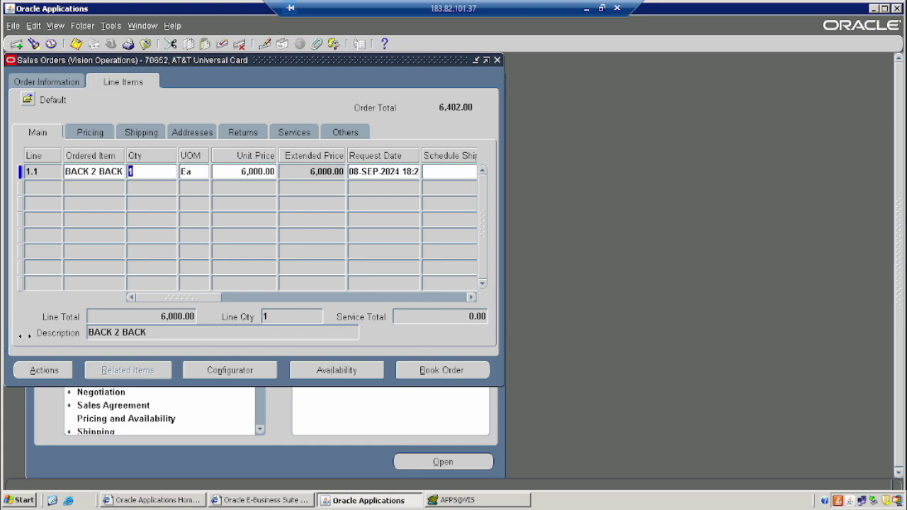
{"action": "left_click", "coordinate": [433, 372]}
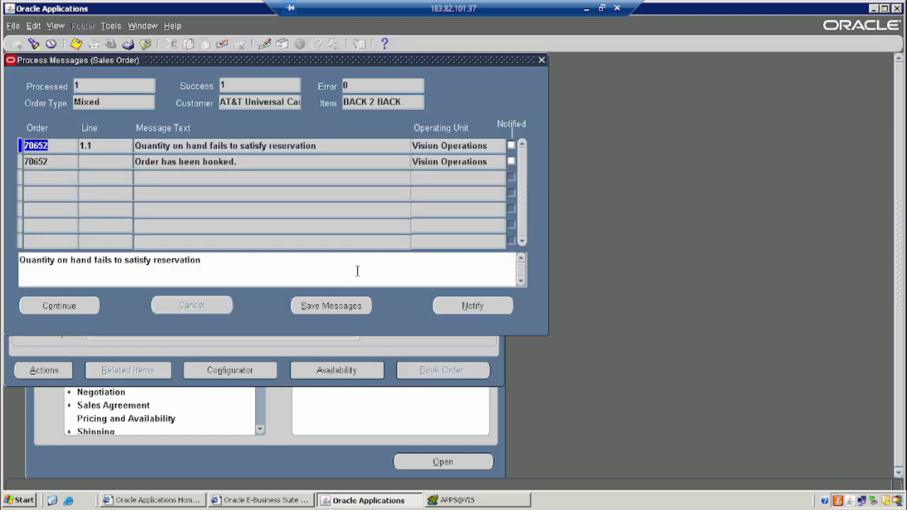
- Read the on-hand quantity warning and order-booked message for order 70652, then continue
{"action": "left_click", "coordinate": [231, 146]}
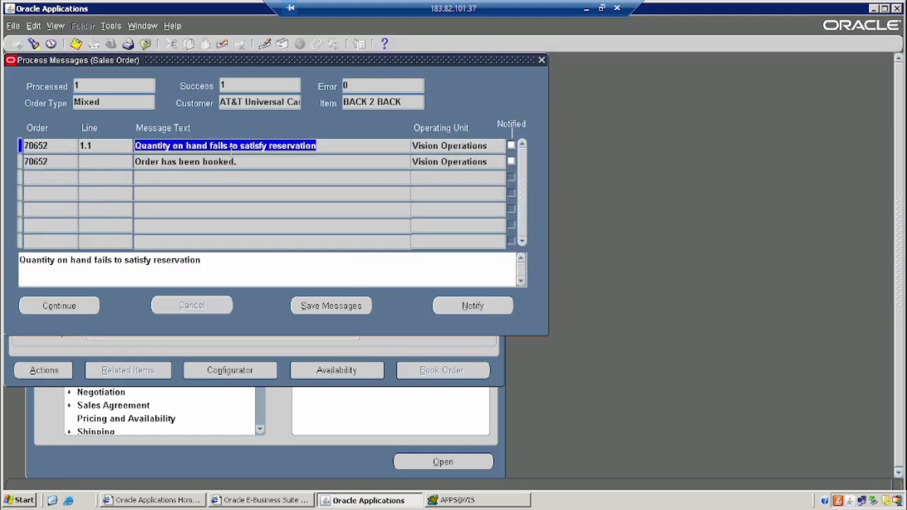
{"action": "left_click", "coordinate": [195, 161]}
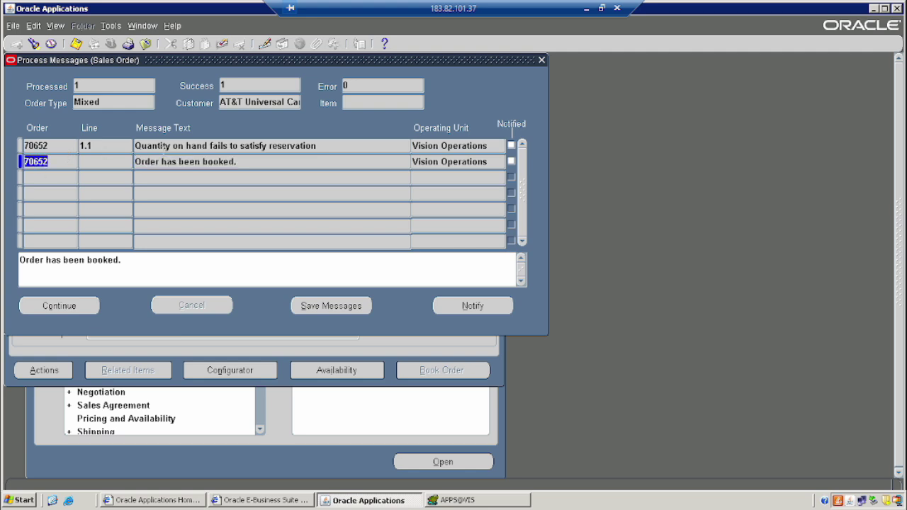
{"action": "double_click", "coordinate": [170, 146]}
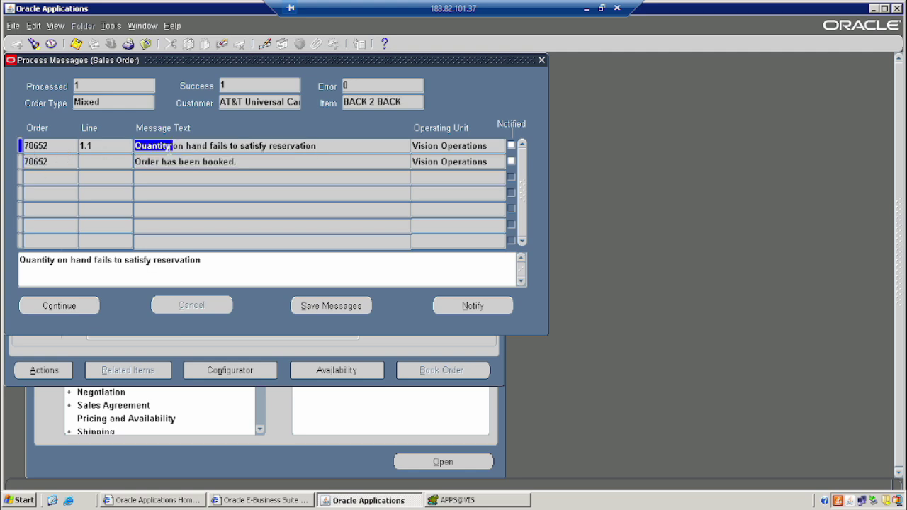
{"action": "left_click", "coordinate": [66, 307]}
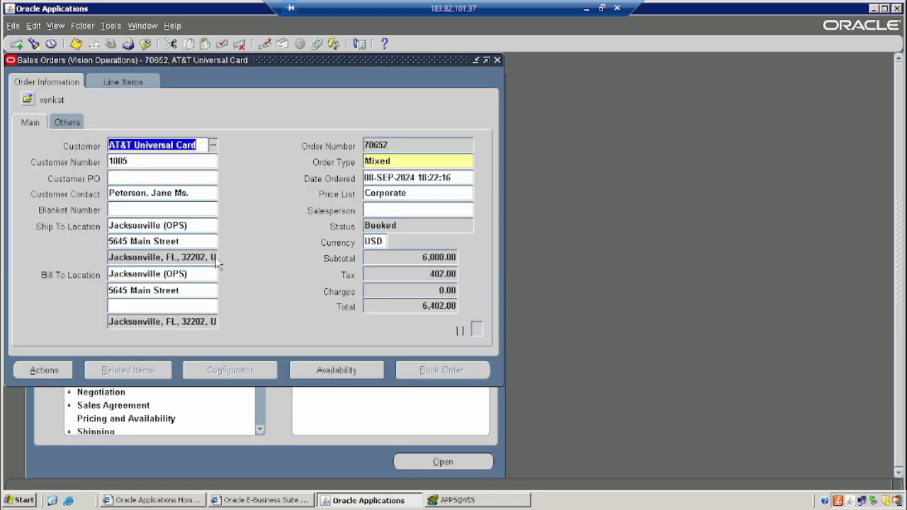
- Run Progress Order on line 1.1 to list the Create Supply Order - Eligible activity
{"action": "left_click", "coordinate": [110, 26]}
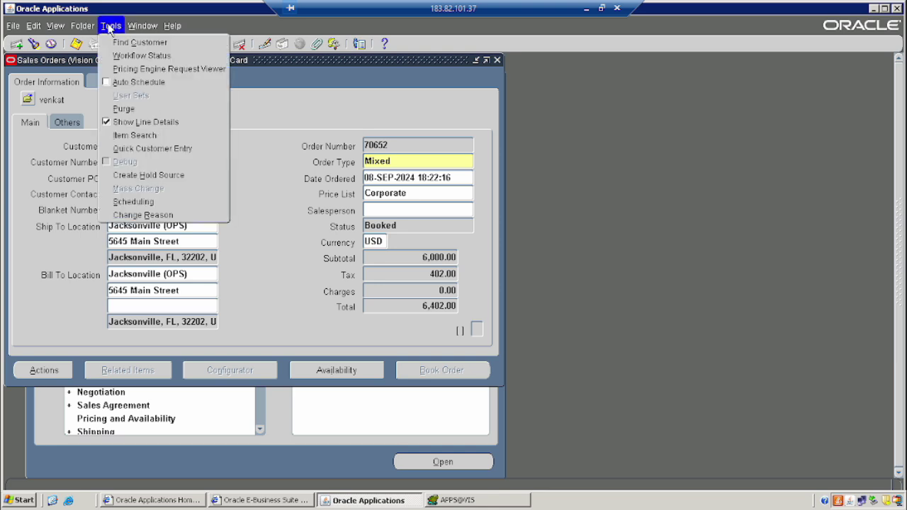
{"action": "left_click", "coordinate": [296, 154]}
{"action": "left_click", "coordinate": [122, 84]}
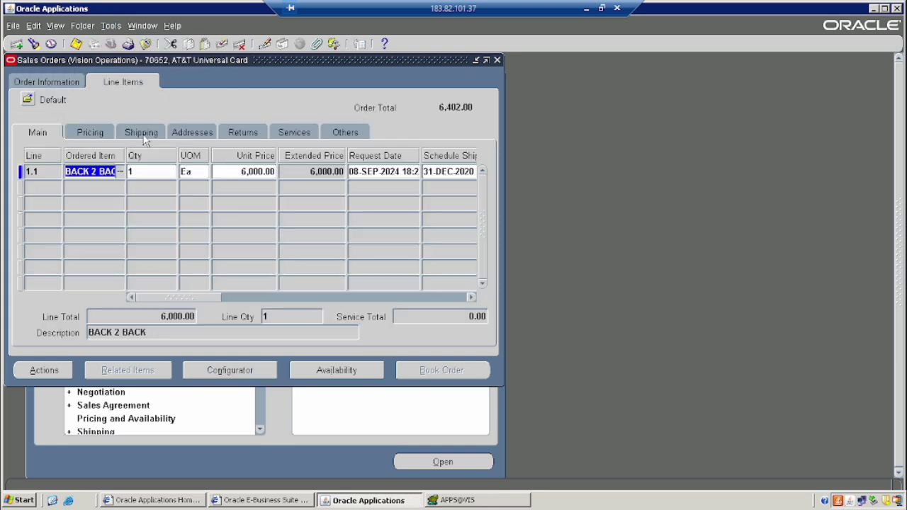
{"action": "left_click", "coordinate": [149, 174]}
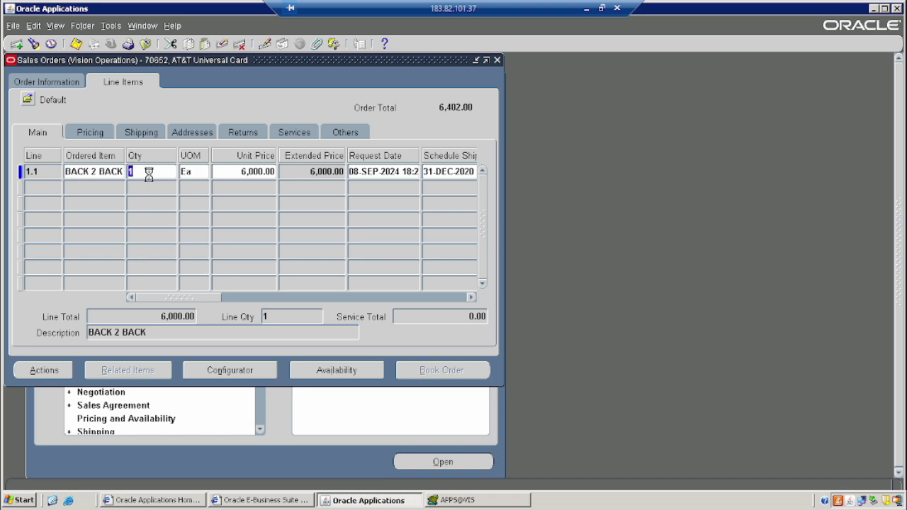
{"action": "right_click", "coordinate": [149, 174]}
{"action": "left_click", "coordinate": [199, 248]}
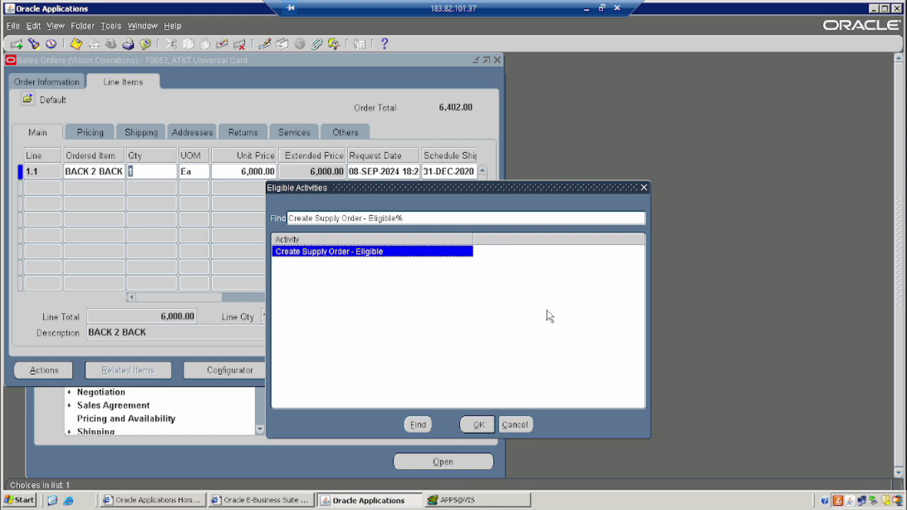
- Accept Create Supply Order - Eligible for line 1.1
{"action": "left_click", "coordinate": [480, 425]}
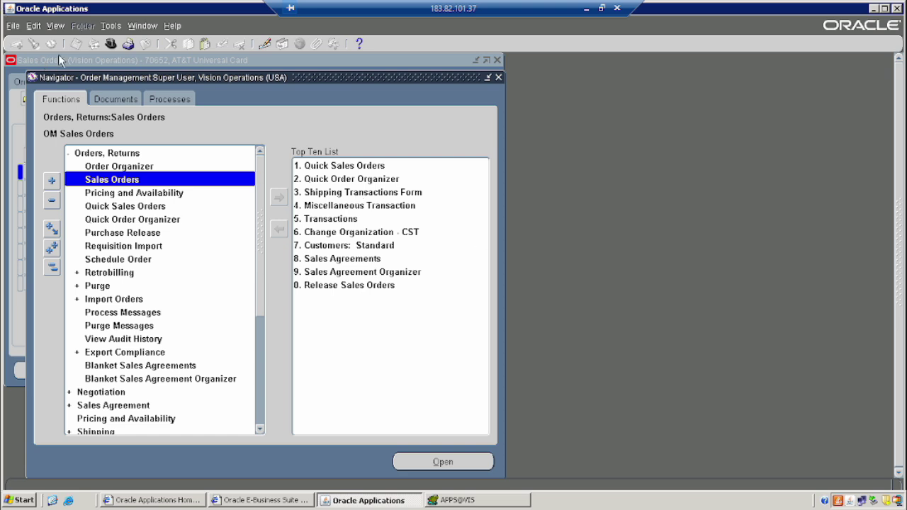
- Submit a Requisition Import request with import source CTO
{"action": "left_click", "coordinate": [54, 26]}
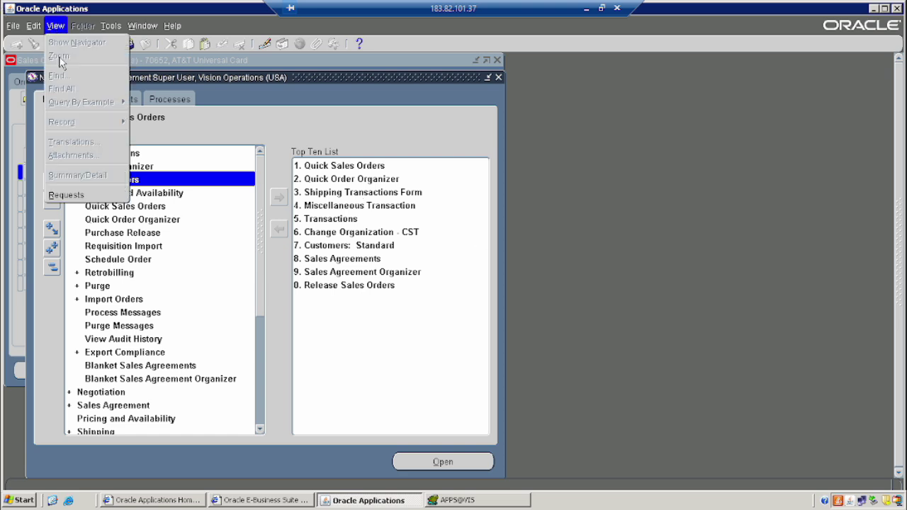
{"action": "left_click", "coordinate": [64, 196]}
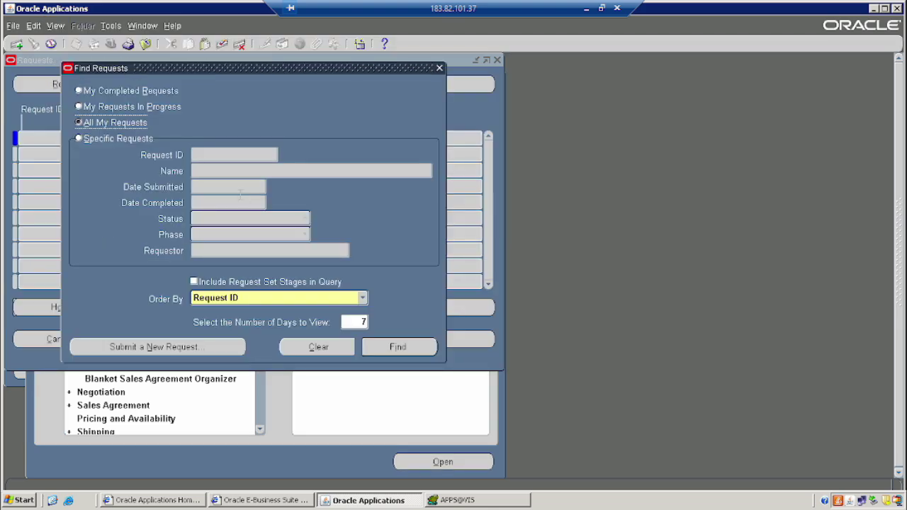
{"action": "left_click", "coordinate": [170, 347]}
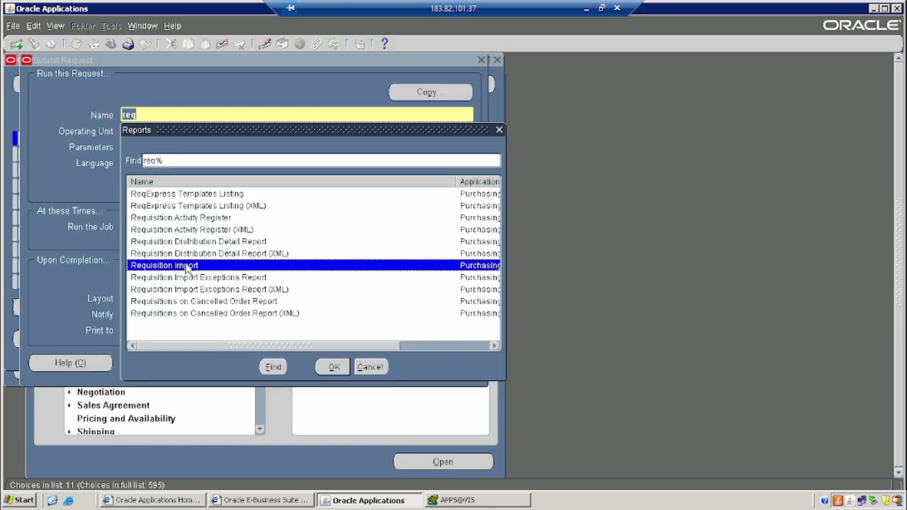
{"action": "double_click", "coordinate": [187, 263]}
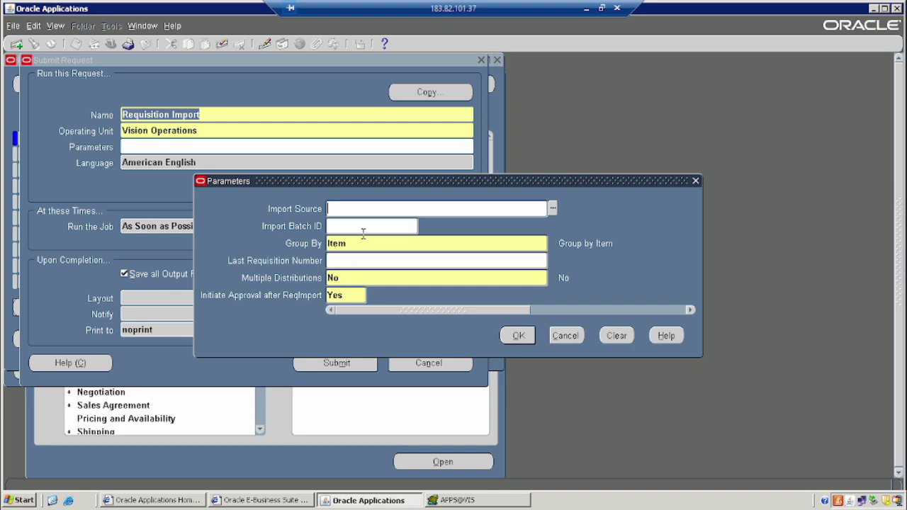
{"action": "type", "text": "CTO"}
{"action": "key", "text": "Tab"}
{"action": "left_click", "coordinate": [519, 338]}
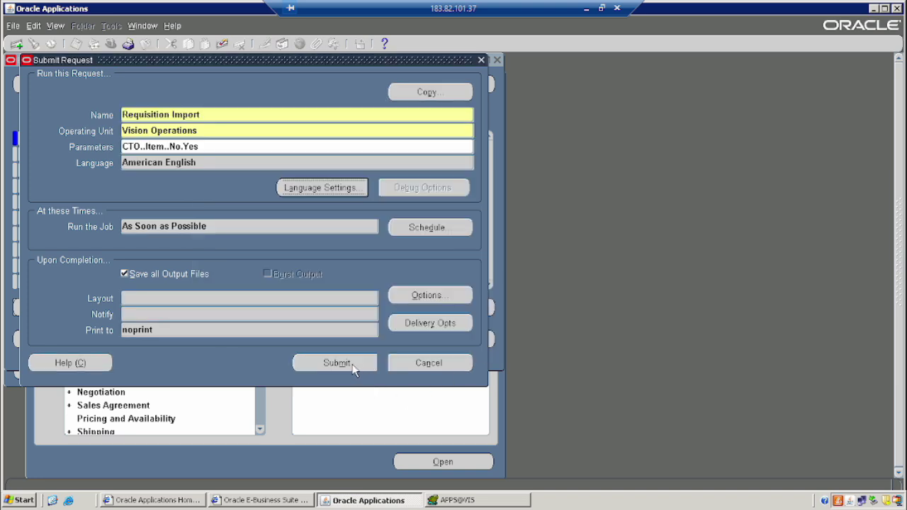
{"action": "left_click", "coordinate": [350, 366]}
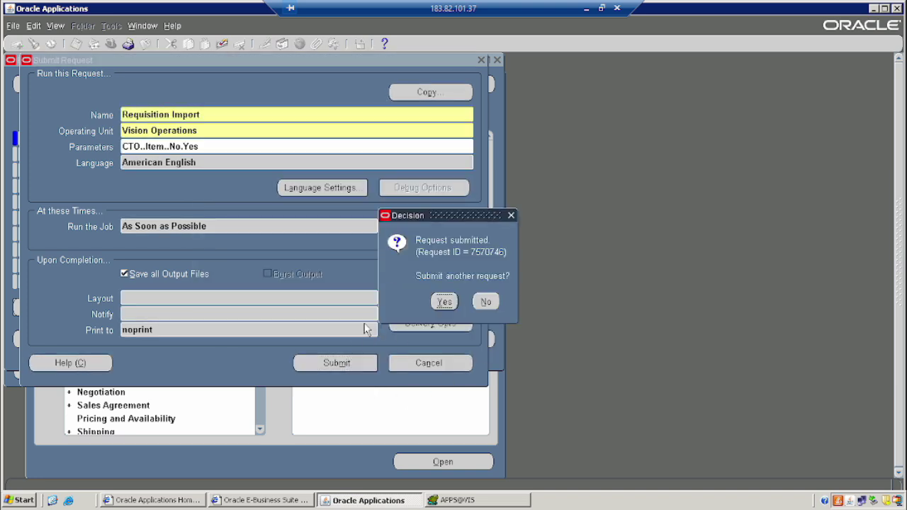
{"action": "left_click", "coordinate": [487, 303]}
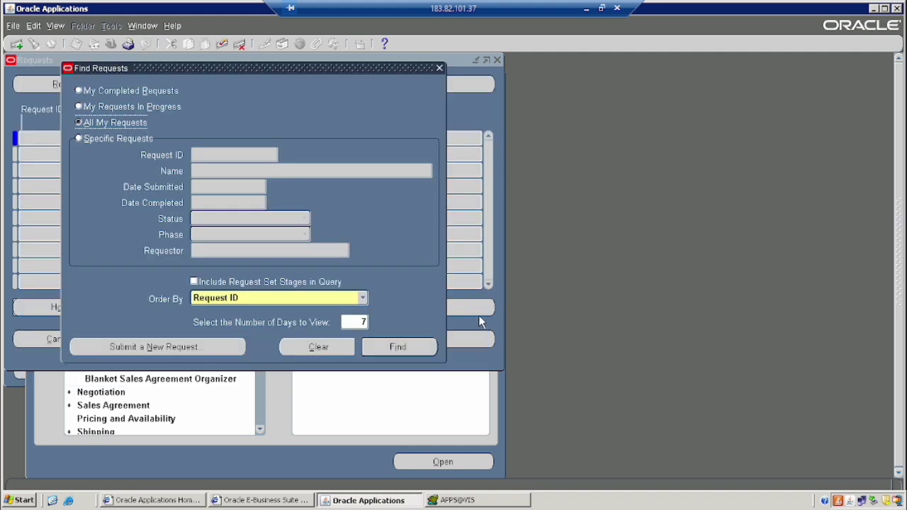
- Refresh the request list until Requisition Import and Create Releases show Completed, then close it
{"action": "left_click", "coordinate": [396, 348]}
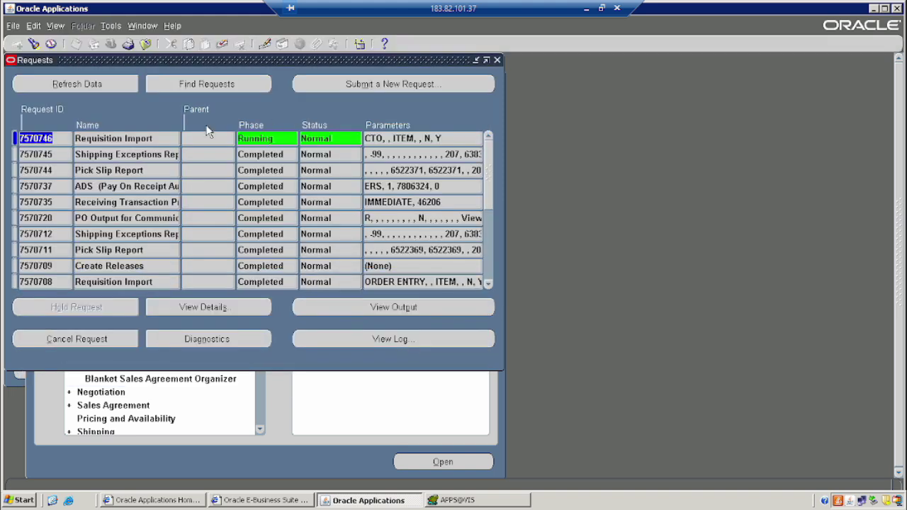
{"action": "left_click", "coordinate": [80, 84]}
{"action": "left_click", "coordinate": [79, 84]}
{"action": "left_click", "coordinate": [80, 83]}
{"action": "left_click", "coordinate": [79, 84]}
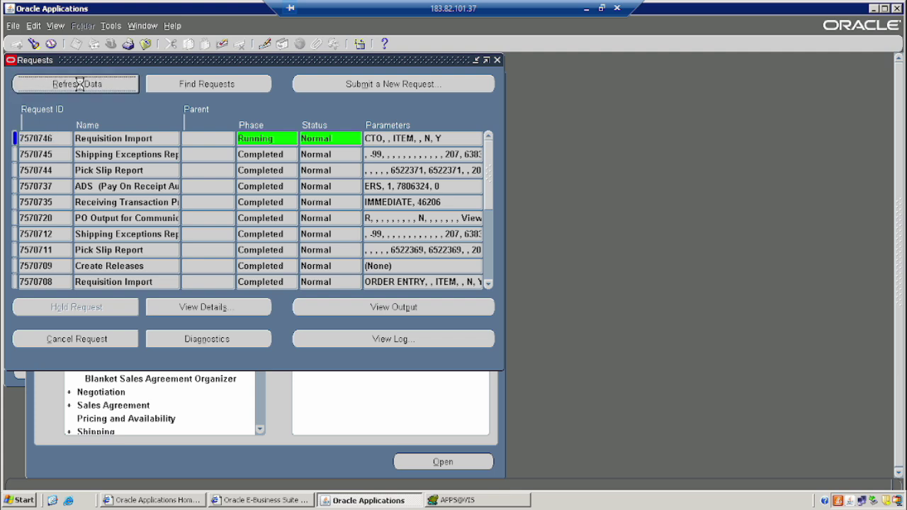
{"action": "left_click", "coordinate": [80, 85]}
{"action": "left_click", "coordinate": [80, 84]}
{"action": "left_click", "coordinate": [80, 84]}
{"action": "left_click", "coordinate": [80, 84]}
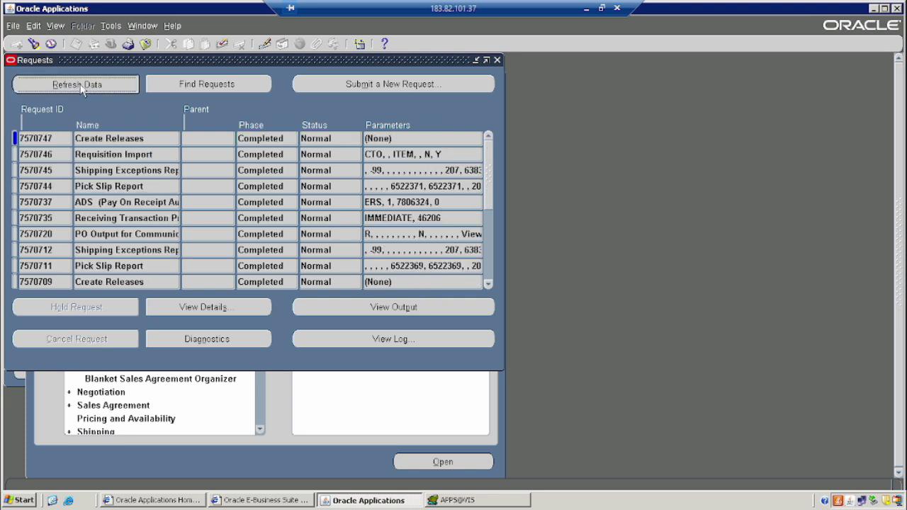
{"action": "left_click", "coordinate": [80, 85]}
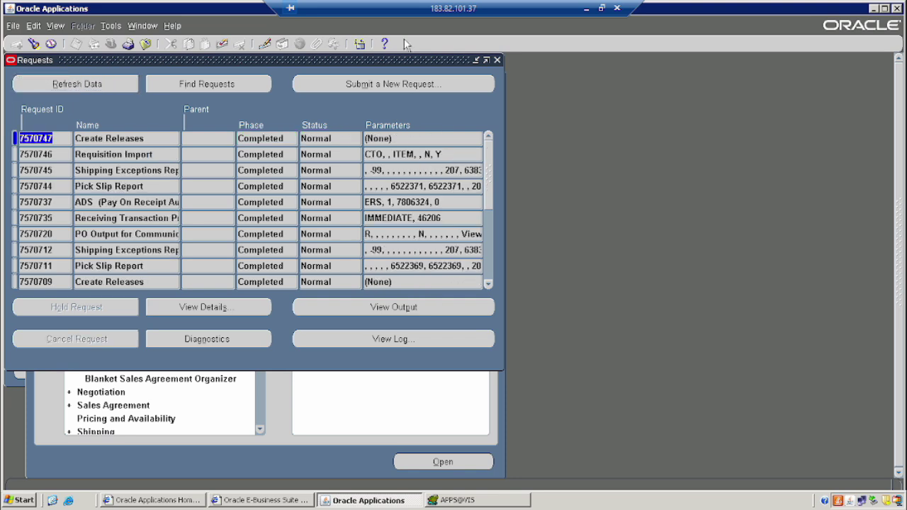
{"action": "left_click", "coordinate": [497, 59]}
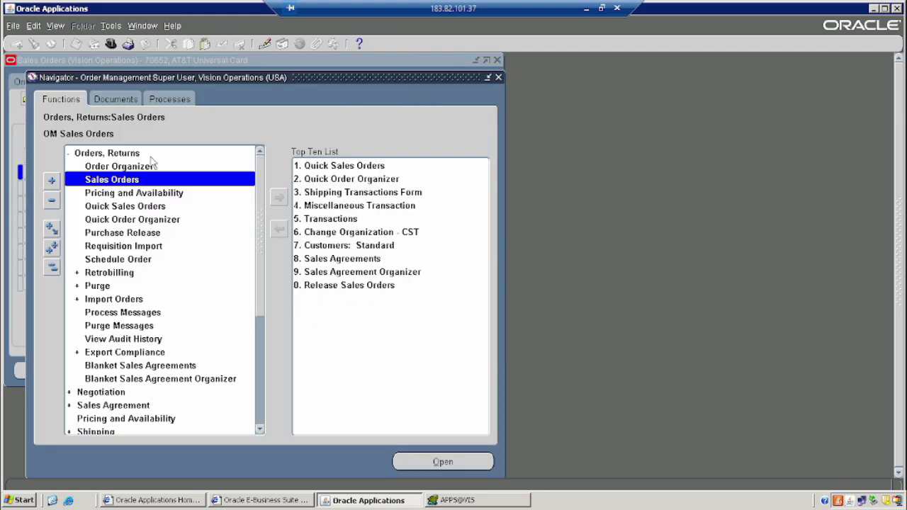
- Query sales order 70652 and display its line 1.1 for 1 BACK 2 BACK
{"action": "left_click", "coordinate": [115, 182]}
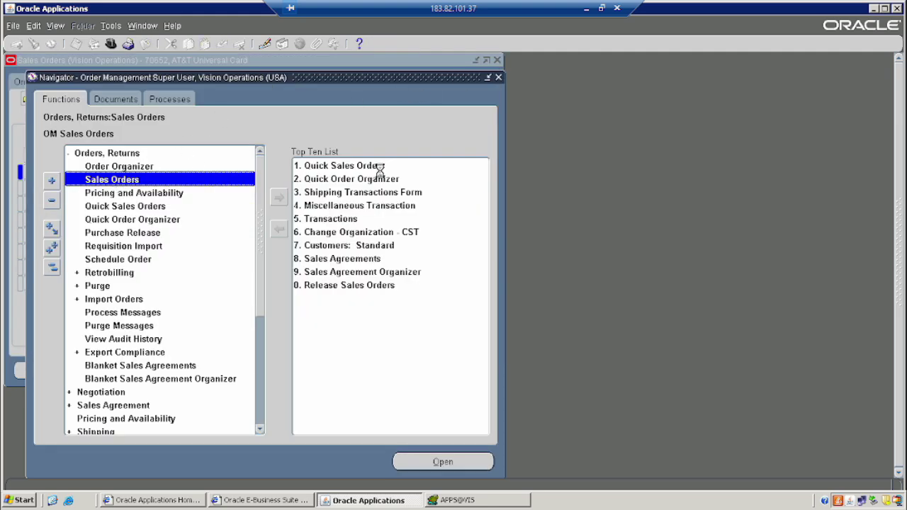
{"action": "key", "text": "F11"}
{"action": "left_click", "coordinate": [399, 145]}
{"action": "type", "text": "706"}
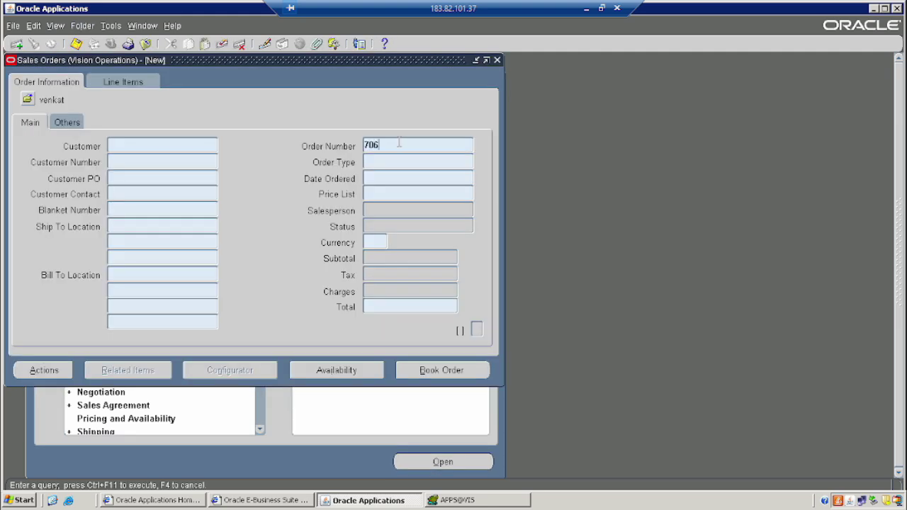
{"action": "type", "text": "50"}
{"action": "key", "text": "BackSpace"}
{"action": "type", "text": "2"}
{"action": "key", "text": "ctrl+F11"}
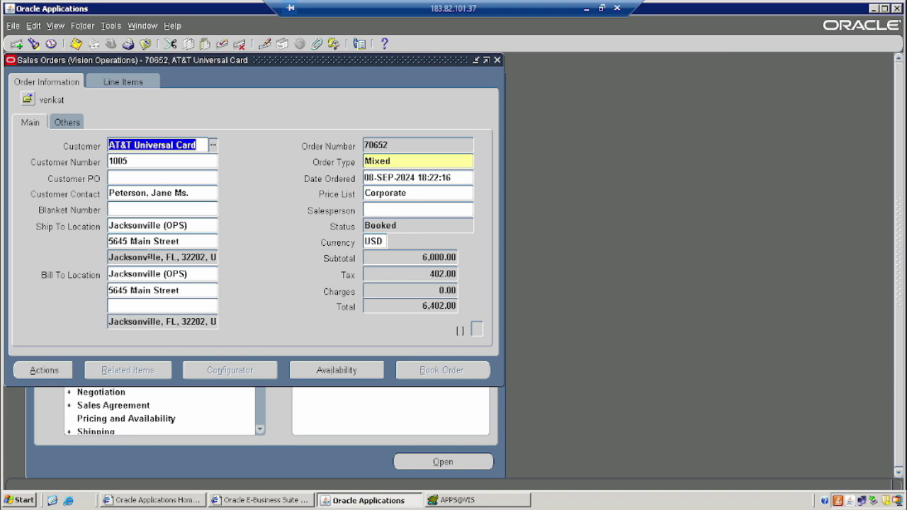
{"action": "left_click", "coordinate": [131, 79]}
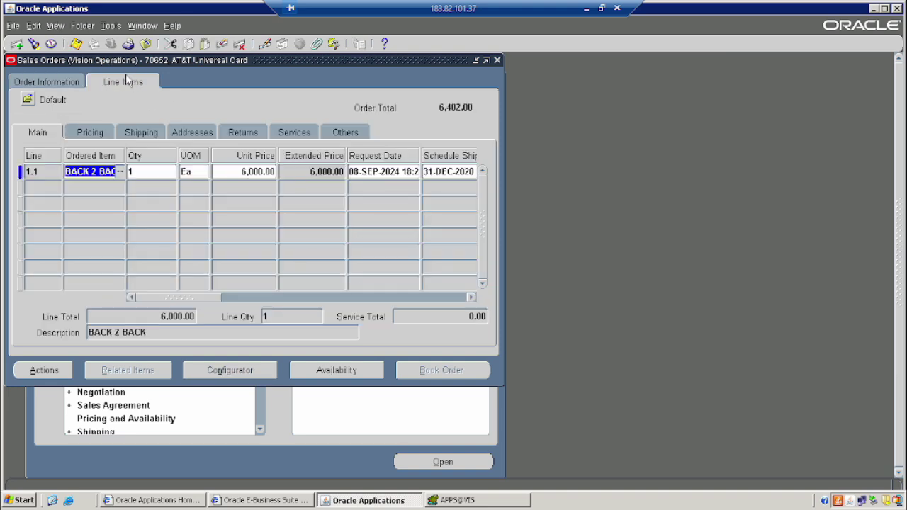
{"action": "left_click", "coordinate": [111, 26]}
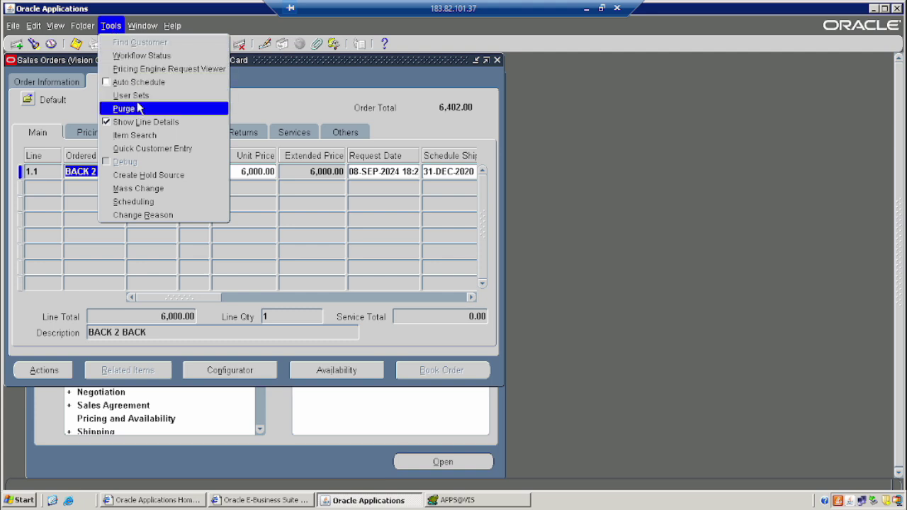
- Open line 1.1's reservation details and view its supply side, header 16409
{"action": "left_click", "coordinate": [139, 203]}
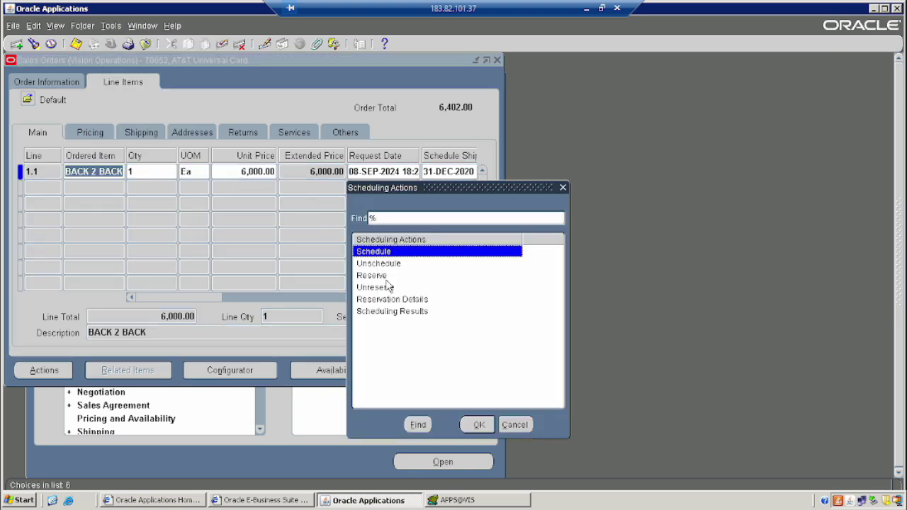
{"action": "left_click", "coordinate": [394, 301]}
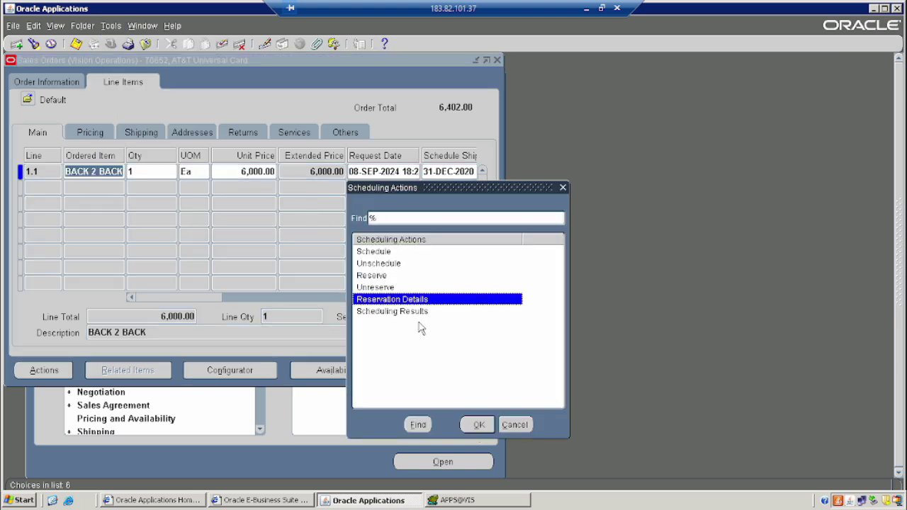
{"action": "left_click", "coordinate": [480, 427]}
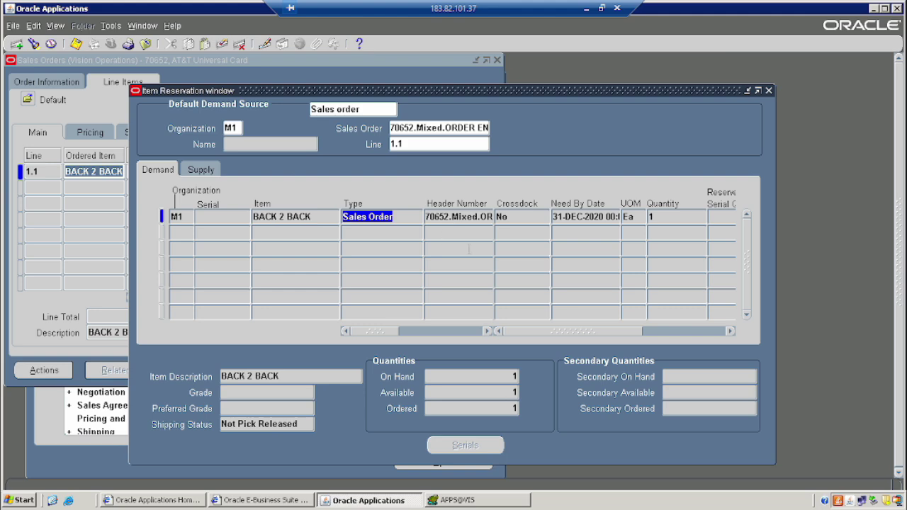
{"action": "key", "text": "ctrl+Tab"}
{"action": "double_click", "coordinate": [409, 216]}
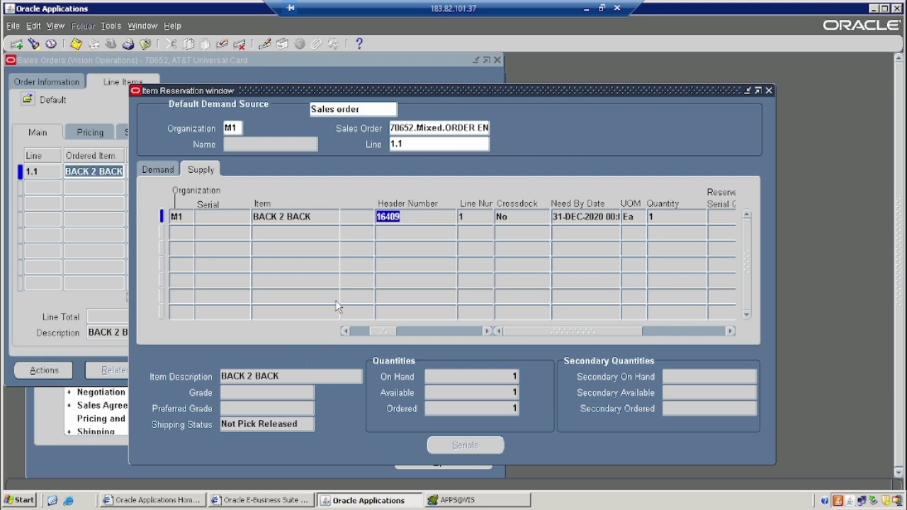
- Review the demand and supply, confirming External Requisition with 1 on hand, then close Item Reservation
{"action": "left_click", "coordinate": [157, 170]}
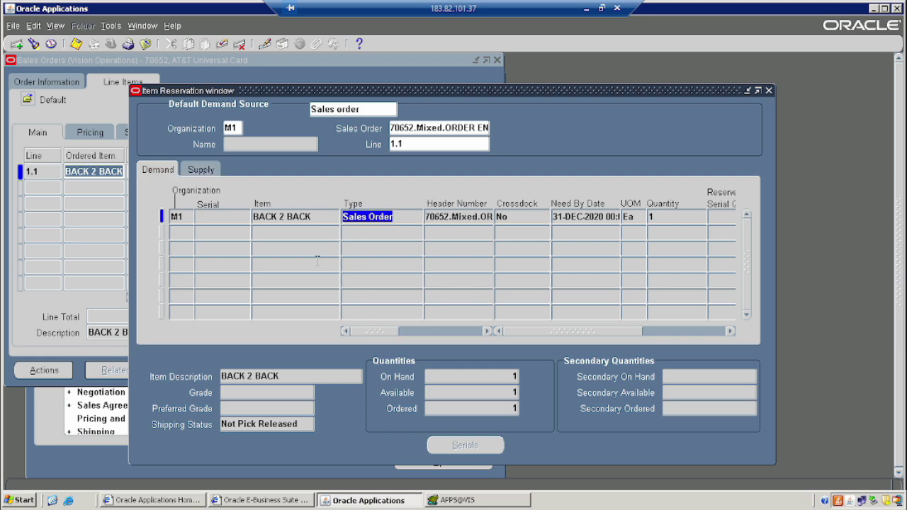
{"action": "left_click", "coordinate": [205, 171]}
{"action": "left_click_drag", "start_coordinate": [367, 330], "coordinate": [486, 327]}
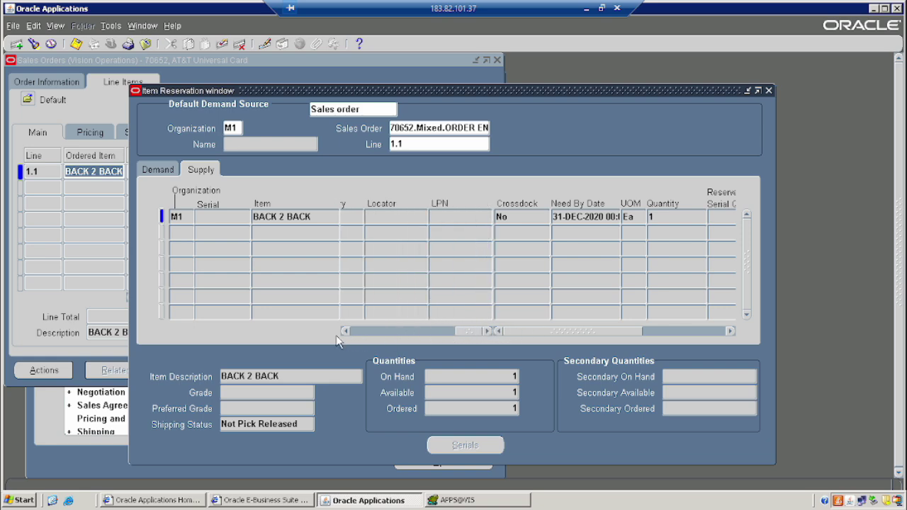
{"action": "left_click_drag", "start_coordinate": [472, 331], "coordinate": [346, 332]}
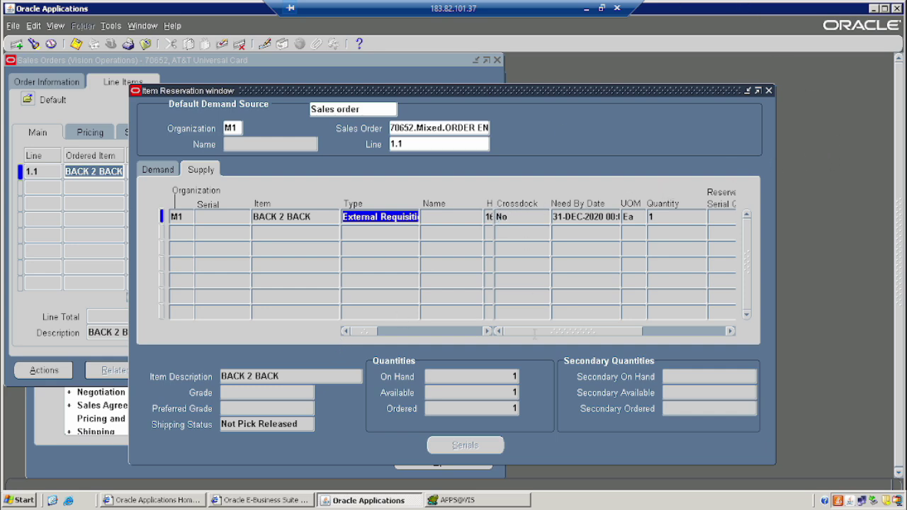
{"action": "mouse_move", "coordinate": [531, 332]}
{"action": "left_mouse_down"}
{"action": "mouse_move", "coordinate": [637, 333]}
{"action": "mouse_move", "coordinate": [528, 343]}
{"action": "left_mouse_up"}
{"action": "left_click", "coordinate": [768, 91]}
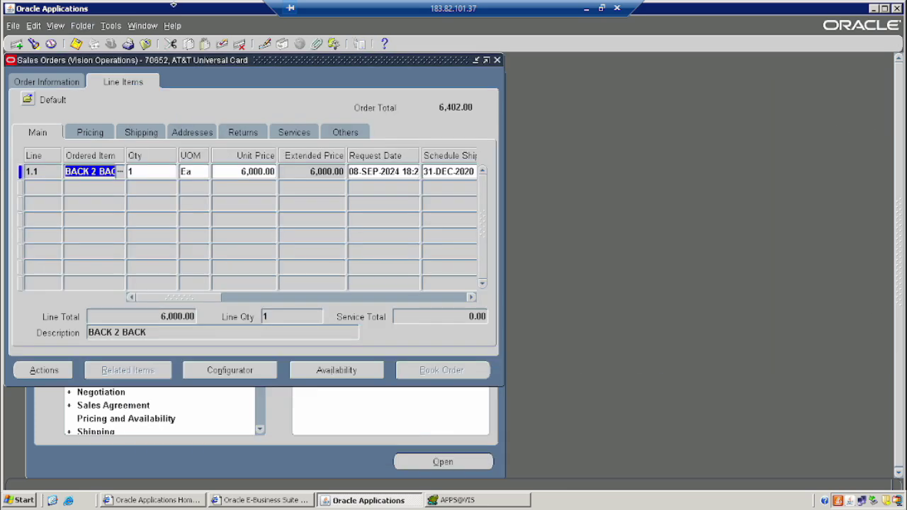
- Close sales order 70652 and clear the Ship-To criterion in Find Requisition Lines
{"action": "left_click", "coordinate": [34, 83]}
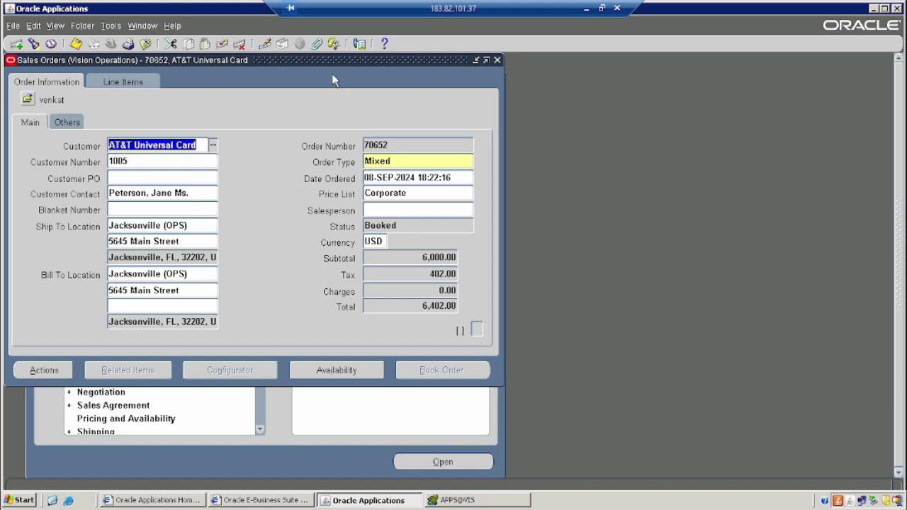
{"action": "left_click", "coordinate": [499, 62]}
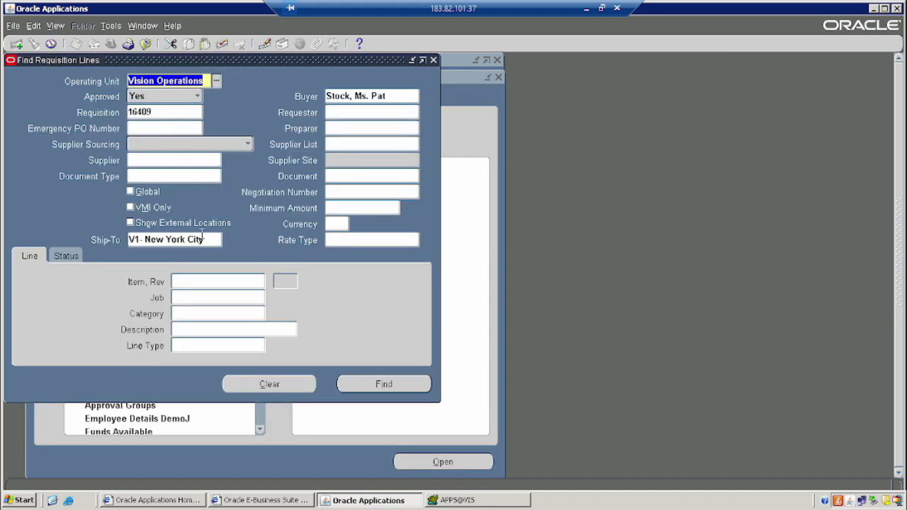
{"action": "left_click", "coordinate": [203, 236]}
{"action": "key", "text": "BackSpace"}
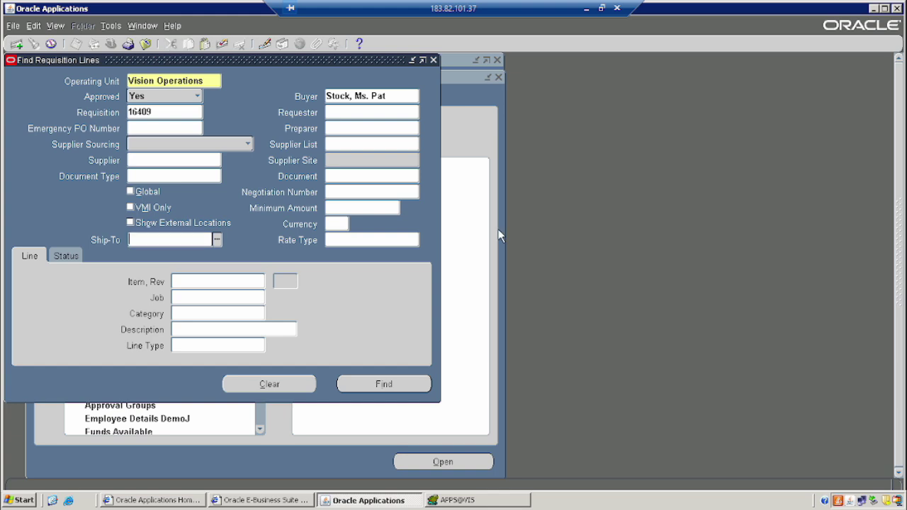
- Search requisition lines, dismiss the no-results message, and set Approved to blank
{"action": "left_click", "coordinate": [392, 384]}
{"action": "left_click", "coordinate": [550, 320]}
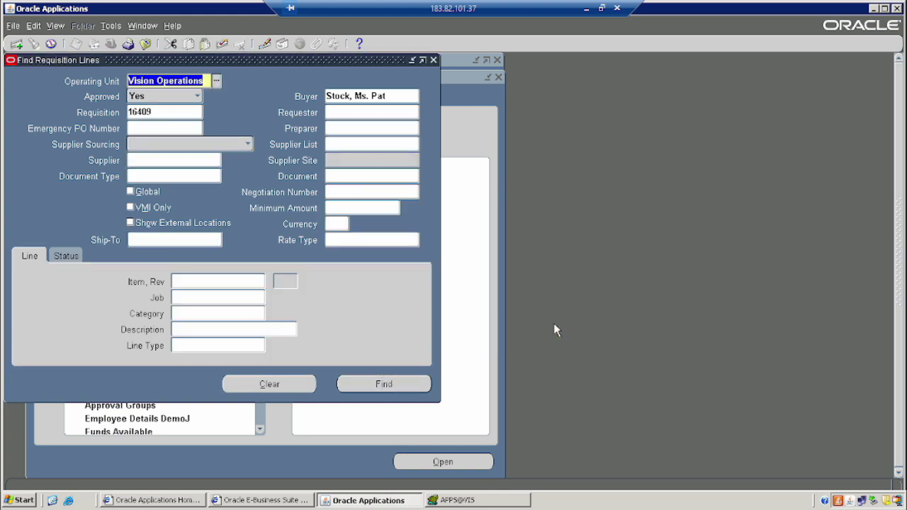
{"action": "left_click", "coordinate": [202, 100]}
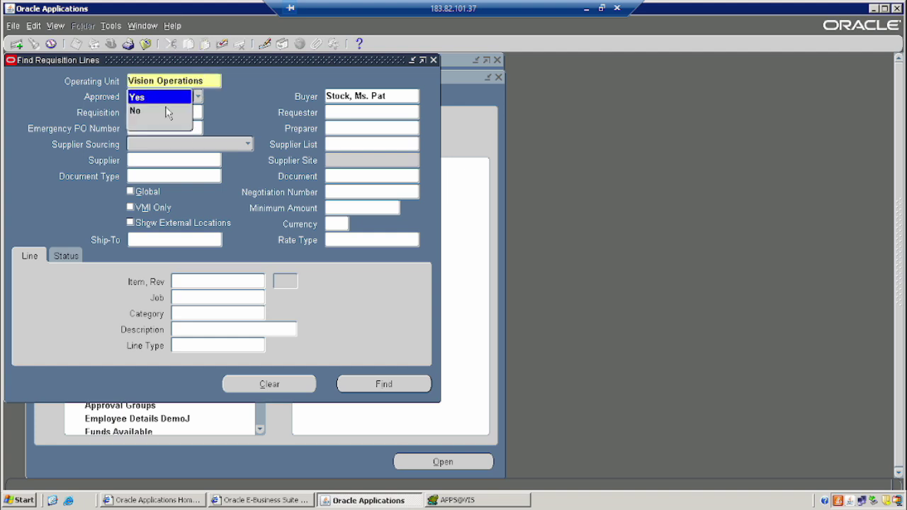
{"action": "left_click", "coordinate": [144, 117]}
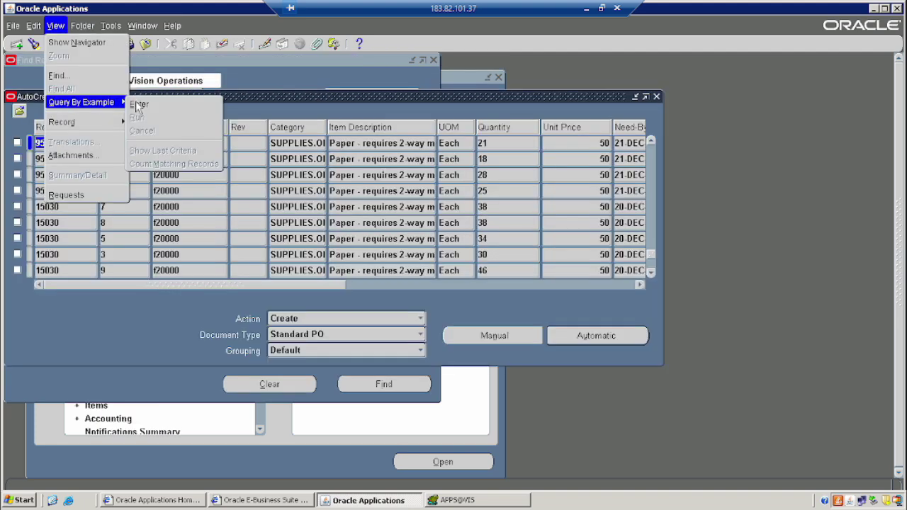
- Query the AutoCreate lines by example for requisition 16409
{"action": "left_click", "coordinate": [138, 101]}
{"action": "left_click", "coordinate": [54, 144]}
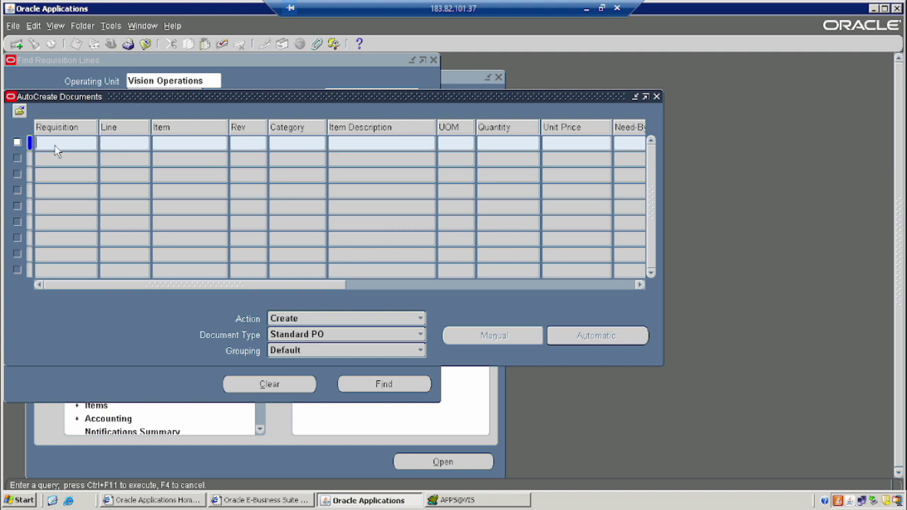
{"action": "type", "text": "16409"}
{"action": "left_click", "coordinate": [56, 26]}
{"action": "mouse_move", "coordinate": [98, 105]}
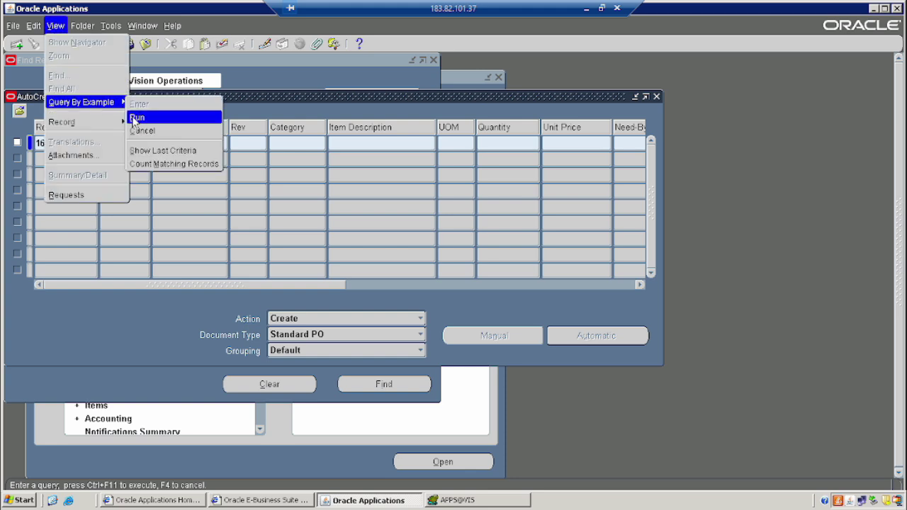
{"action": "left_click", "coordinate": [171, 116]}
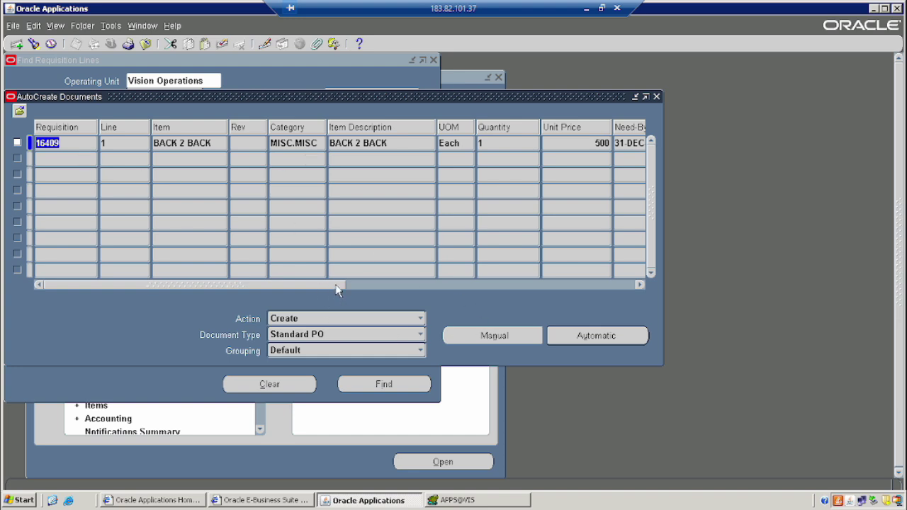
{"action": "left_click_drag", "start_coordinate": [318, 287], "coordinate": [485, 287]}
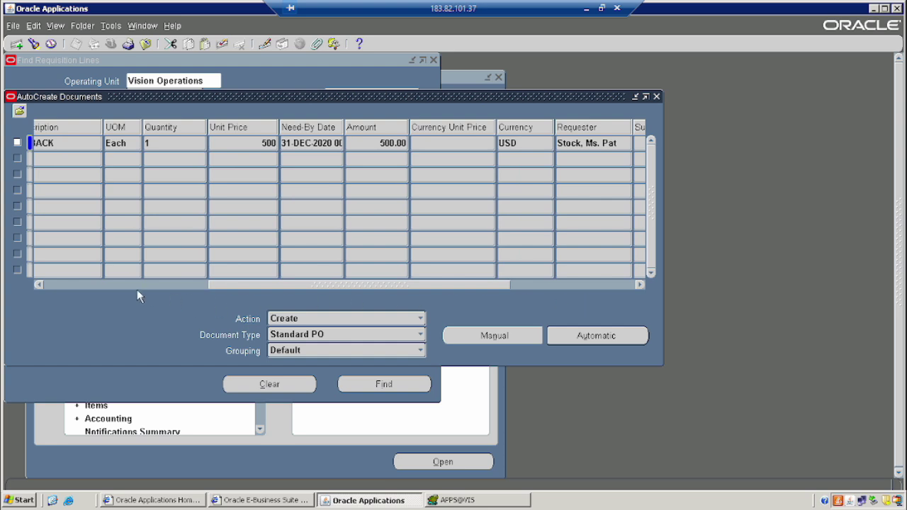
{"action": "left_click_drag", "start_coordinate": [212, 286], "coordinate": [39, 284]}
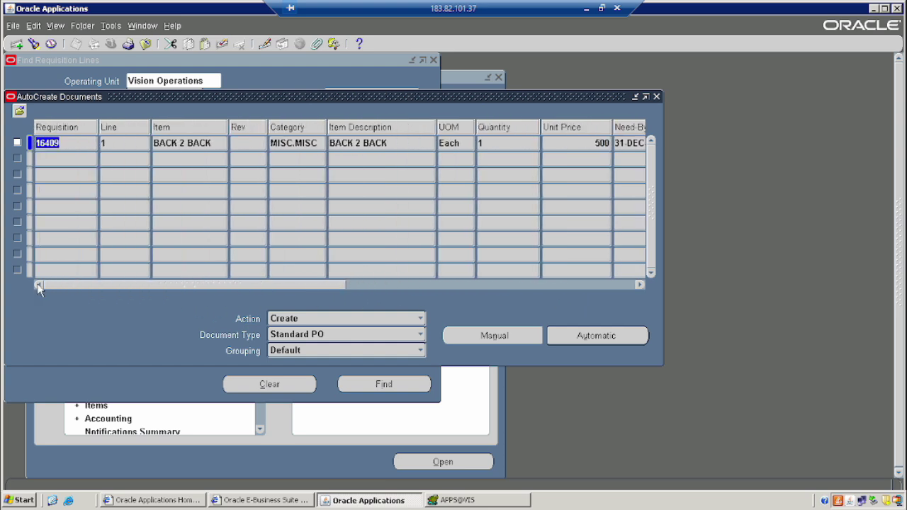
- Select requisition 16409's line and automatically create a PO for supplier 3M Health Care
{"action": "left_click", "coordinate": [17, 143]}
{"action": "left_click", "coordinate": [583, 336]}
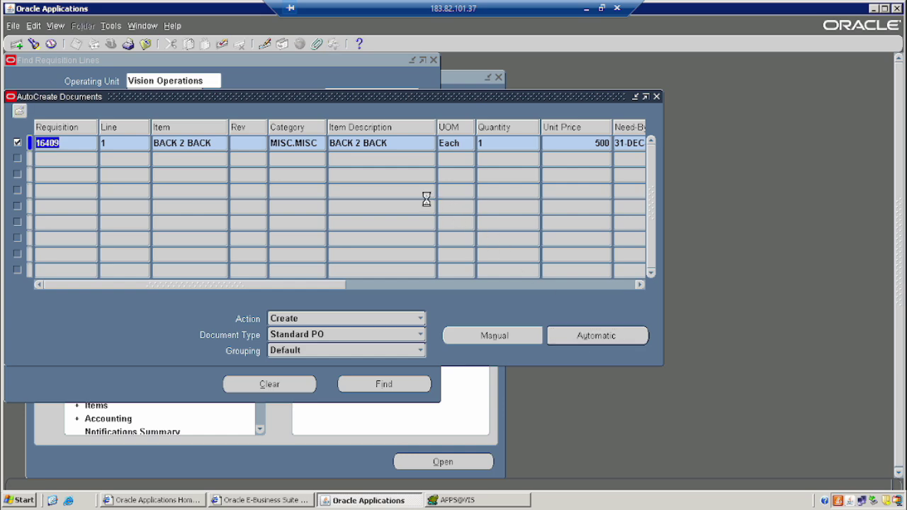
{"action": "left_click", "coordinate": [412, 241]}
{"action": "type", "text": "3m"}
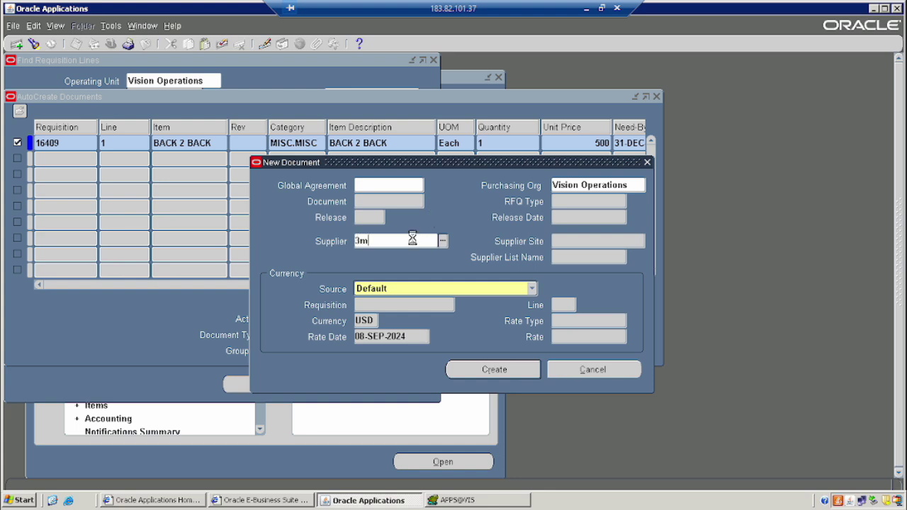
{"action": "key", "text": "Tab"}
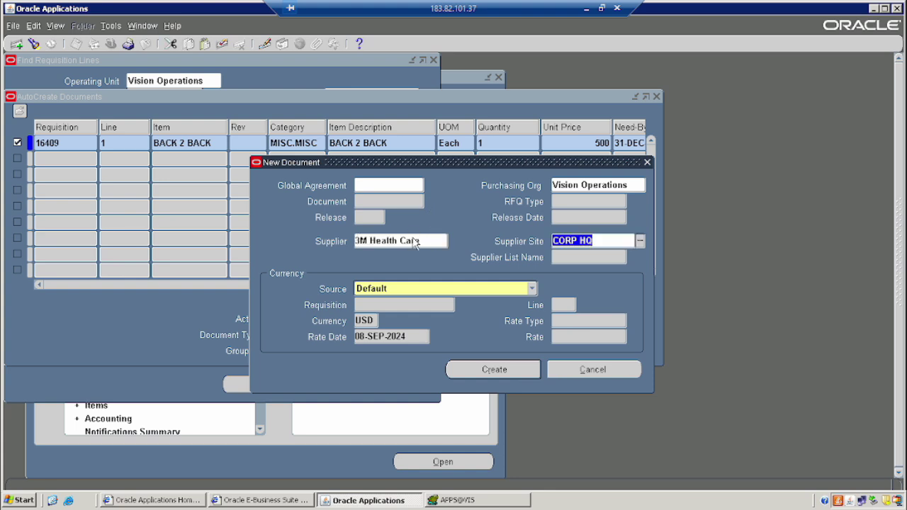
{"action": "left_click", "coordinate": [504, 373]}
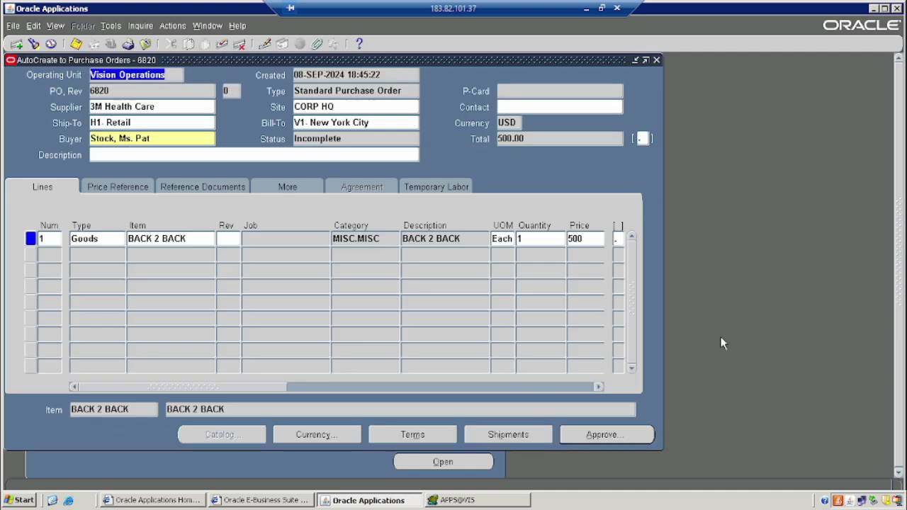
- Approve purchase order 6820, confirm its Approved status, and close the window
{"action": "left_click", "coordinate": [599, 436]}
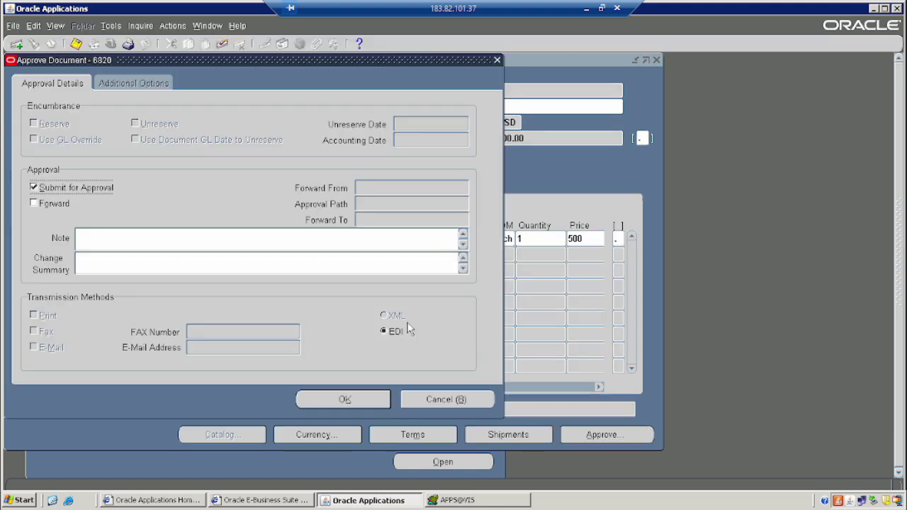
{"action": "left_click", "coordinate": [352, 401]}
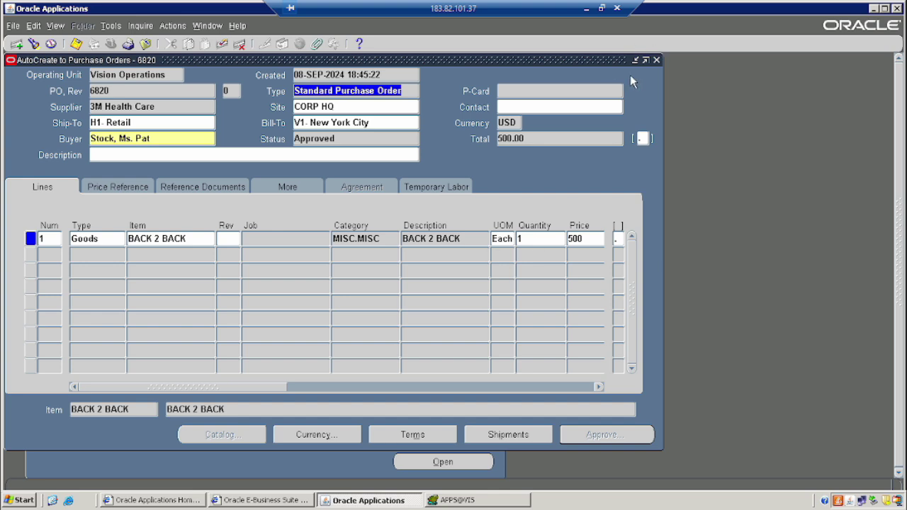
{"action": "left_click", "coordinate": [312, 141]}
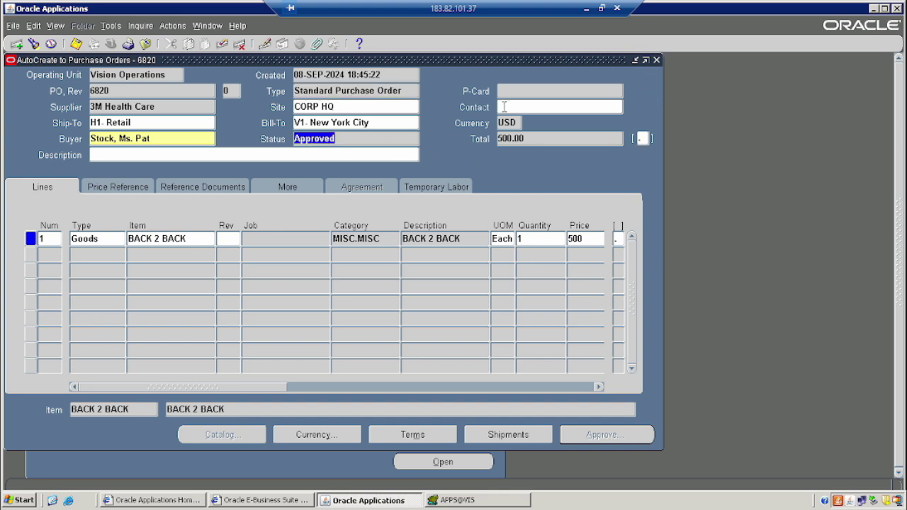
{"action": "left_click", "coordinate": [657, 60]}
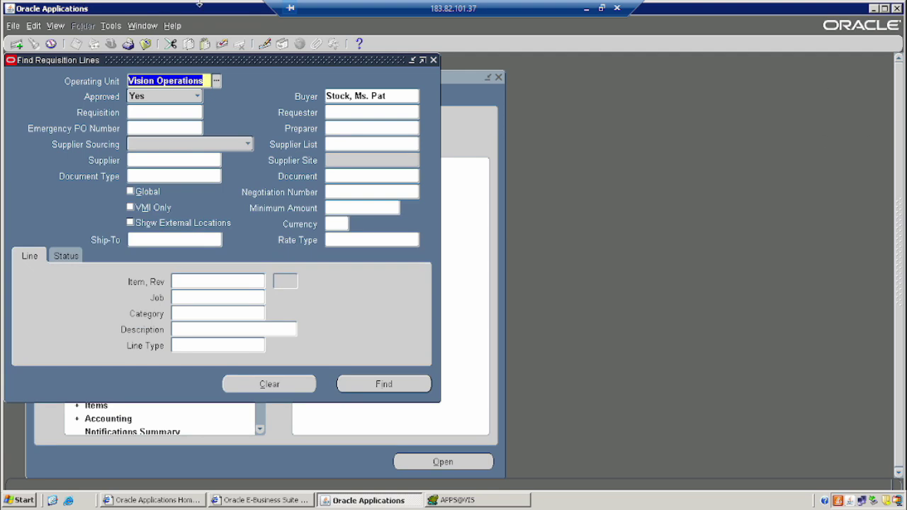
- Close Find Requisition Lines and open Purchasing > Receiving > Receipts from the Navigator
{"action": "left_click", "coordinate": [433, 60]}
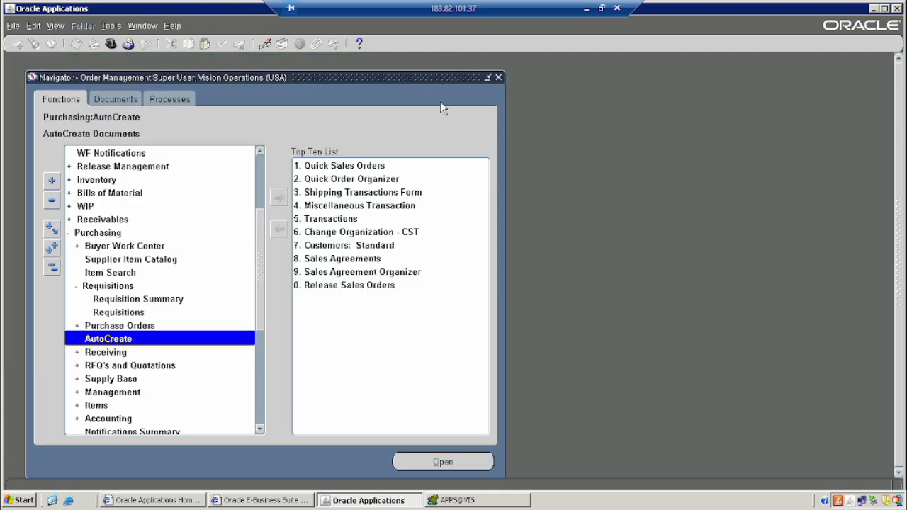
{"action": "left_click", "coordinate": [51, 265]}
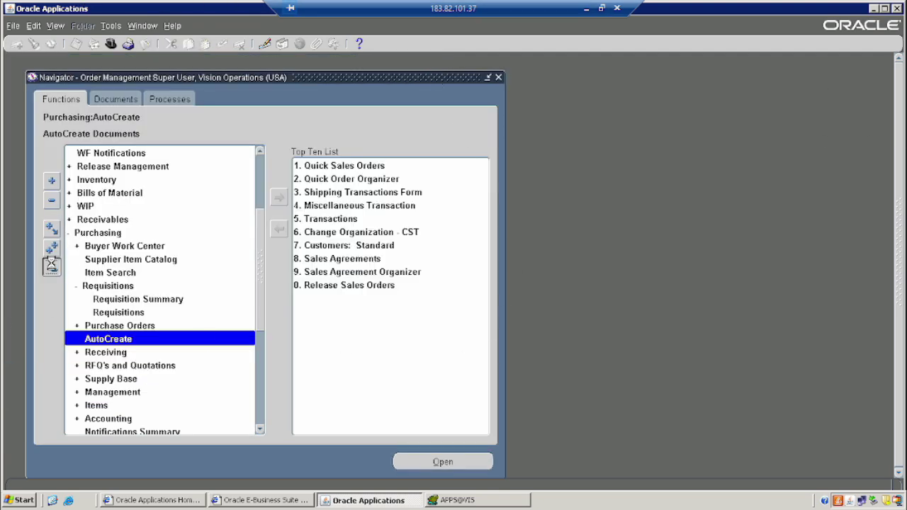
{"action": "left_click", "coordinate": [52, 182]}
{"action": "left_click_drag", "start_coordinate": [264, 211], "coordinate": [264, 272]}
{"action": "left_click", "coordinate": [112, 260]}
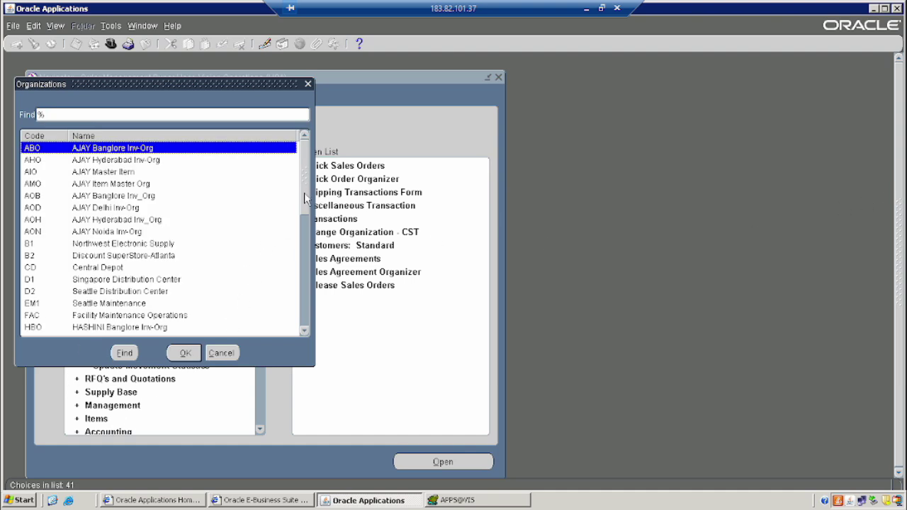
- Choose organization M1 Seattle Manufacturing for receiving
{"action": "left_click_drag", "start_coordinate": [307, 203], "coordinate": [307, 243]}
{"action": "scroll", "coordinate": [306, 243], "scroll_direction": "down", "scroll_amount": 1}
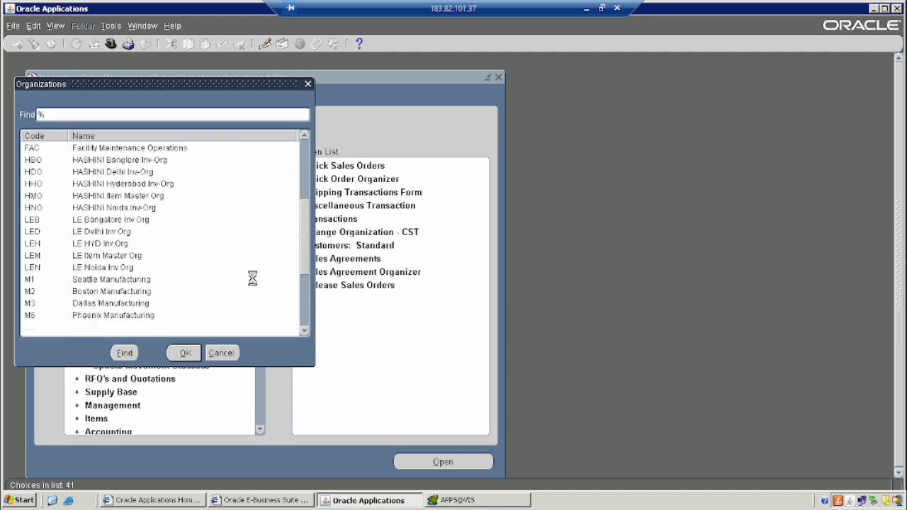
{"action": "scroll", "coordinate": [284, 266], "scroll_direction": "down", "scroll_amount": 1}
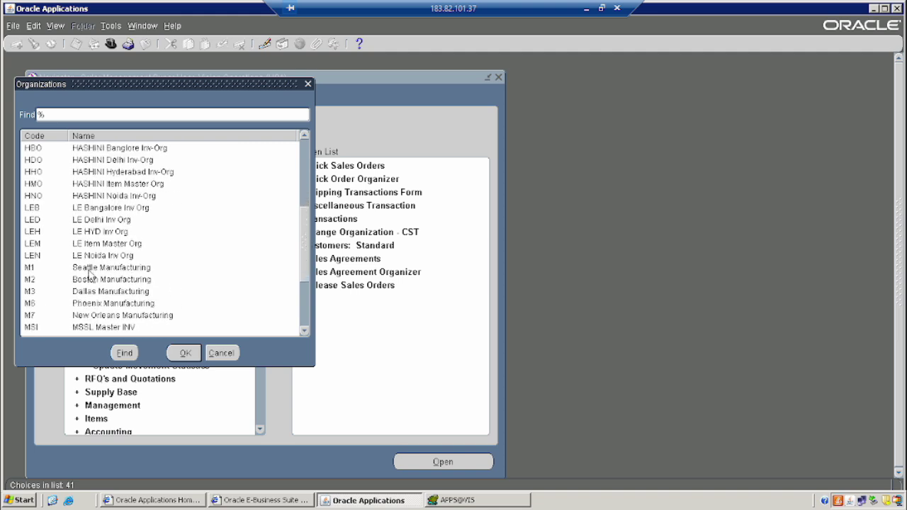
{"action": "left_click", "coordinate": [92, 269]}
{"action": "left_click", "coordinate": [184, 353]}
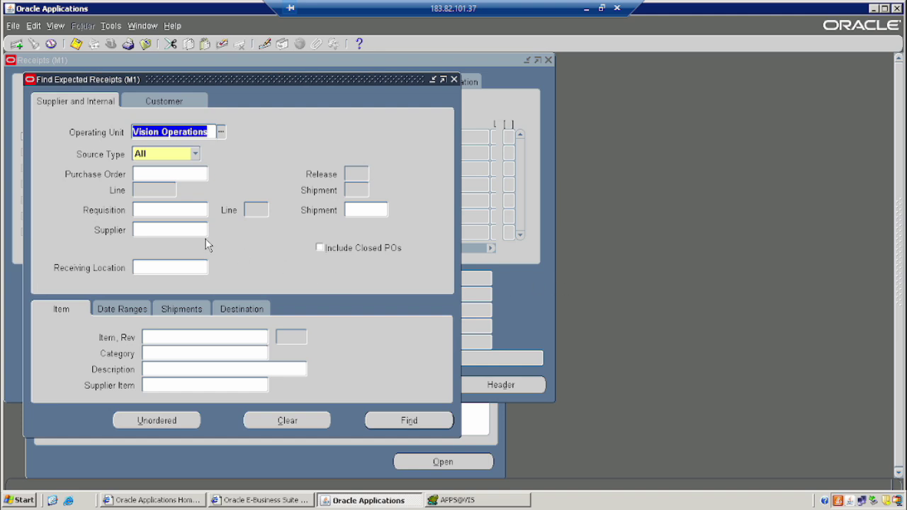
- Find expected receipts for purchase order 6820
{"action": "left_click", "coordinate": [146, 175]}
{"action": "type", "text": "68"}
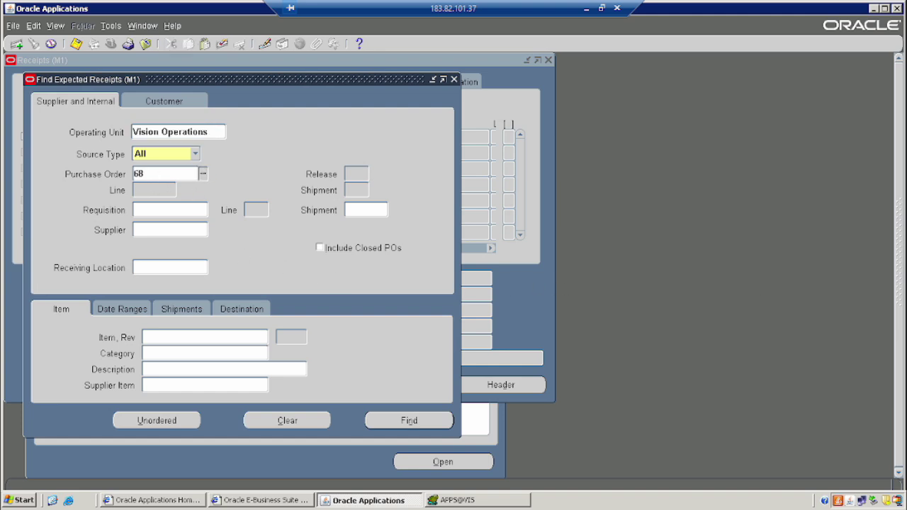
{"action": "type", "text": "20"}
{"action": "key", "text": "Tab"}
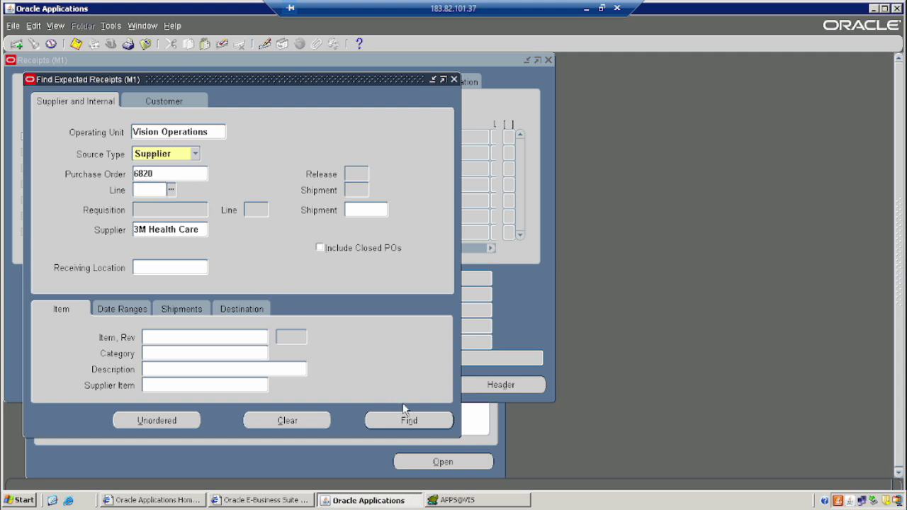
{"action": "left_click", "coordinate": [409, 421]}
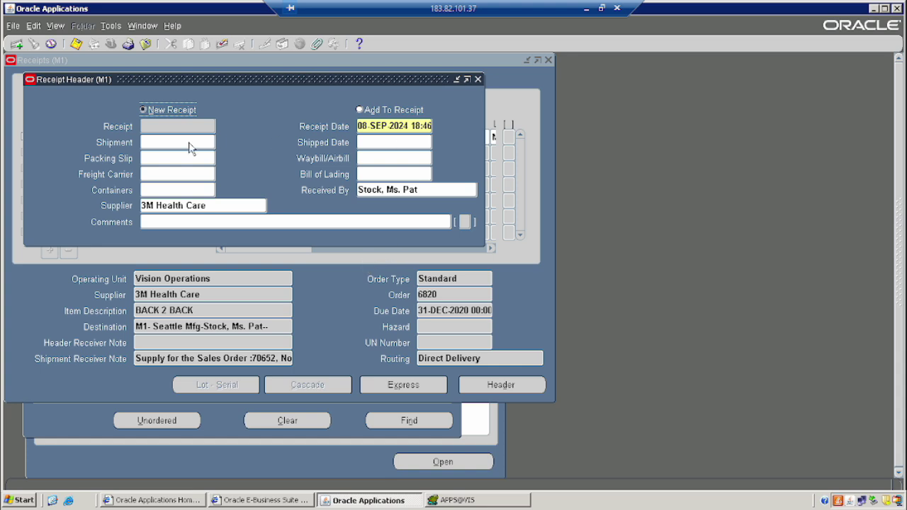
- Close the receipt header, check the BACK 2 BACK line, and dismiss the tolerance note
{"action": "left_click", "coordinate": [478, 79]}
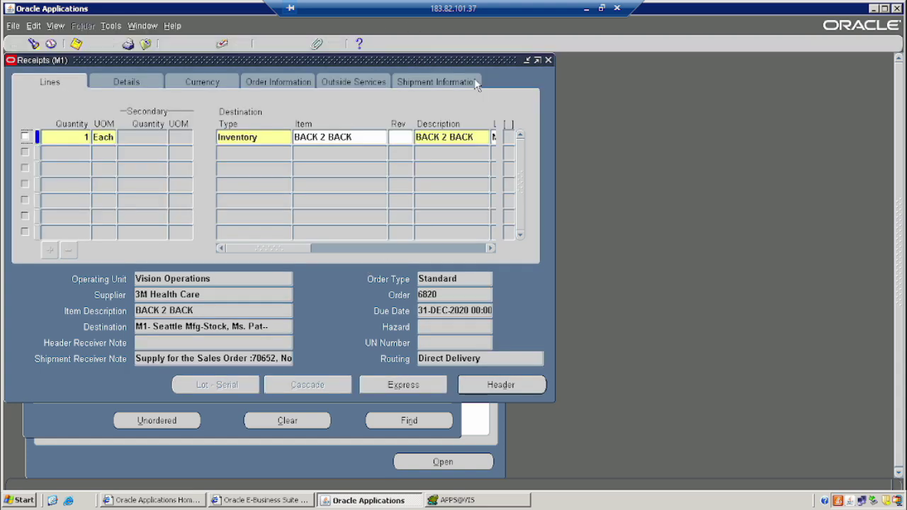
{"action": "left_click", "coordinate": [26, 137]}
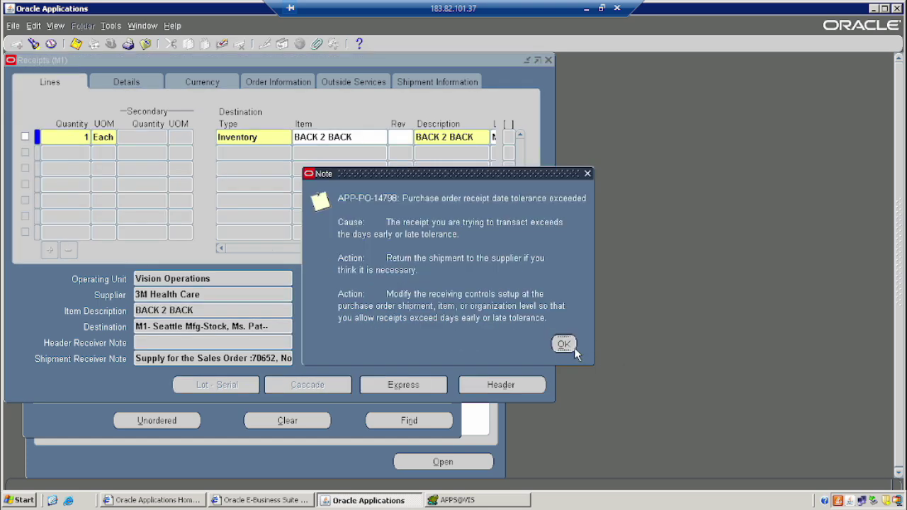
{"action": "left_click", "coordinate": [574, 348]}
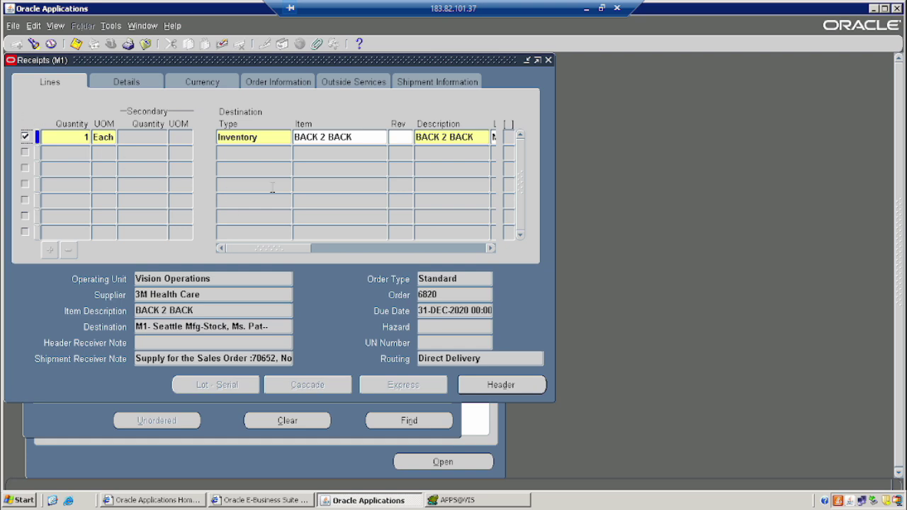
- Set the line's subinventory to Stores and save the receipt
{"action": "left_click_drag", "start_coordinate": [283, 248], "coordinate": [462, 261]}
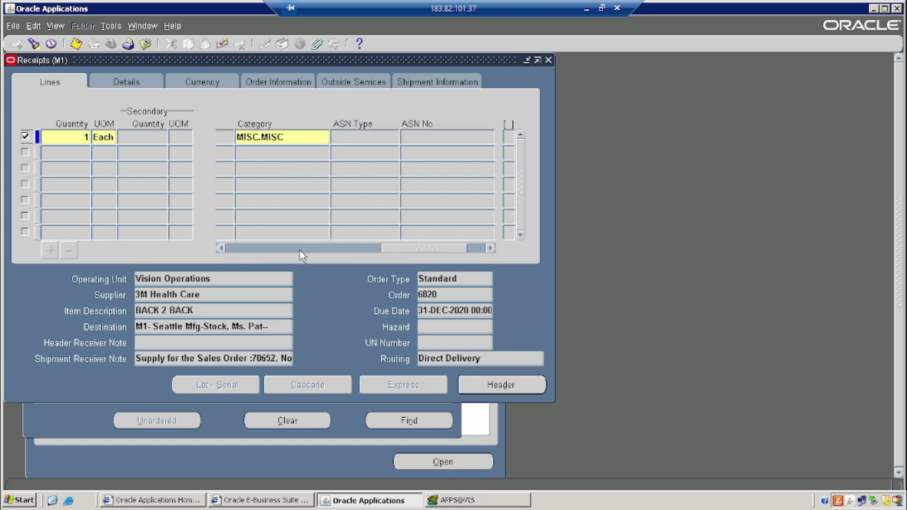
{"action": "left_click", "coordinate": [273, 248]}
{"action": "left_click", "coordinate": [398, 139]}
{"action": "type", "text": "stores"}
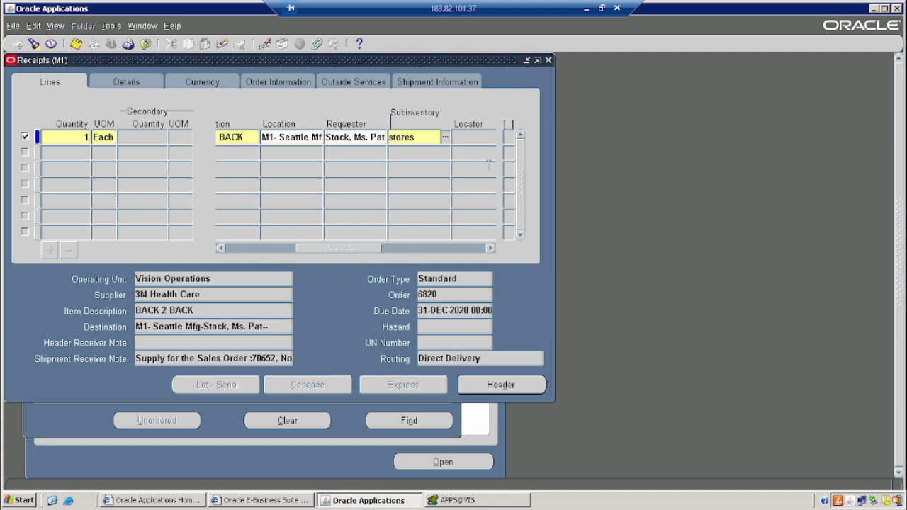
{"action": "key", "text": "Tab"}
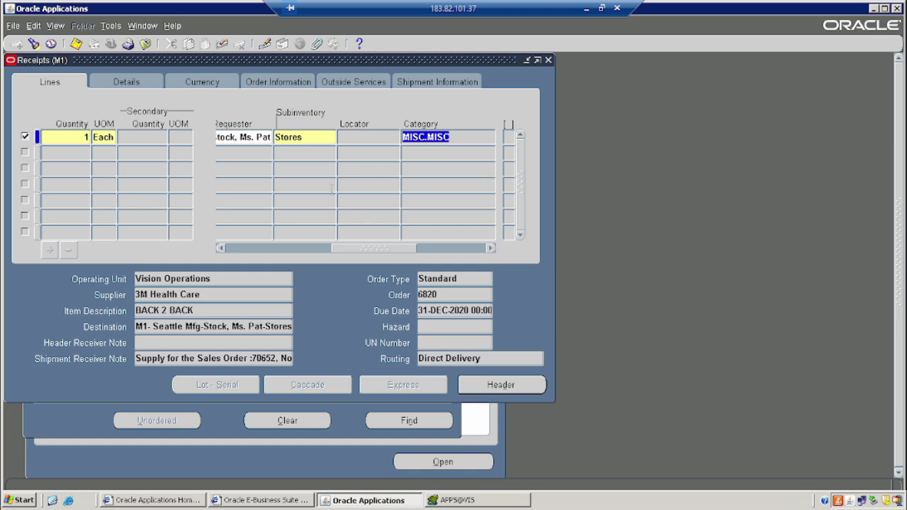
{"action": "left_click_drag", "start_coordinate": [367, 249], "coordinate": [465, 254]}
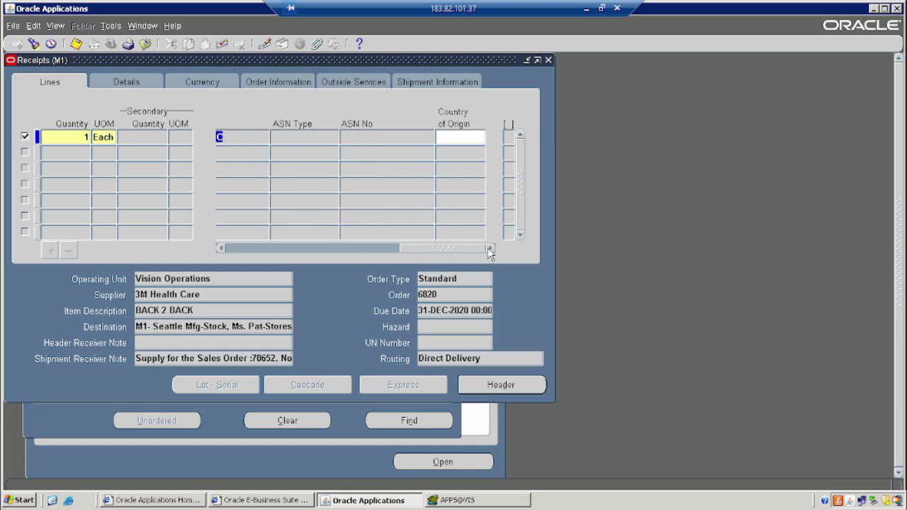
{"action": "left_click", "coordinate": [240, 248]}
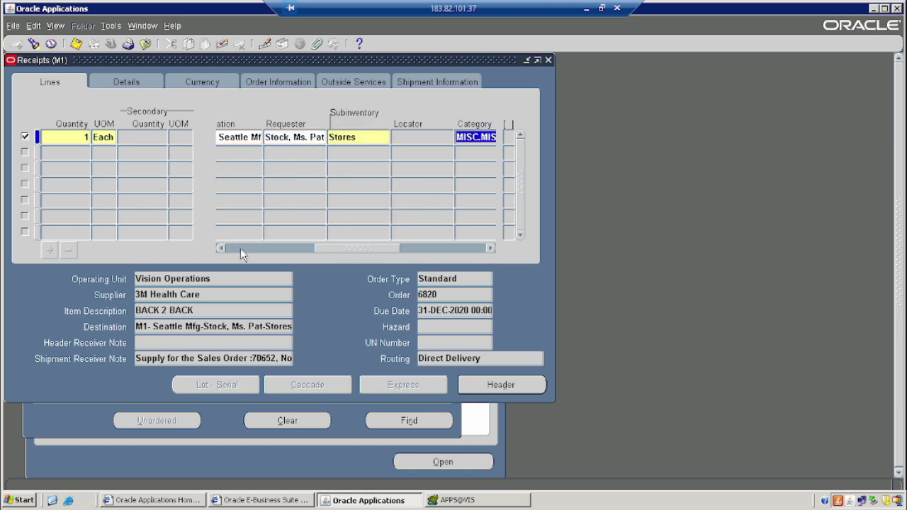
{"action": "left_click", "coordinate": [240, 248]}
{"action": "left_click", "coordinate": [75, 43]}
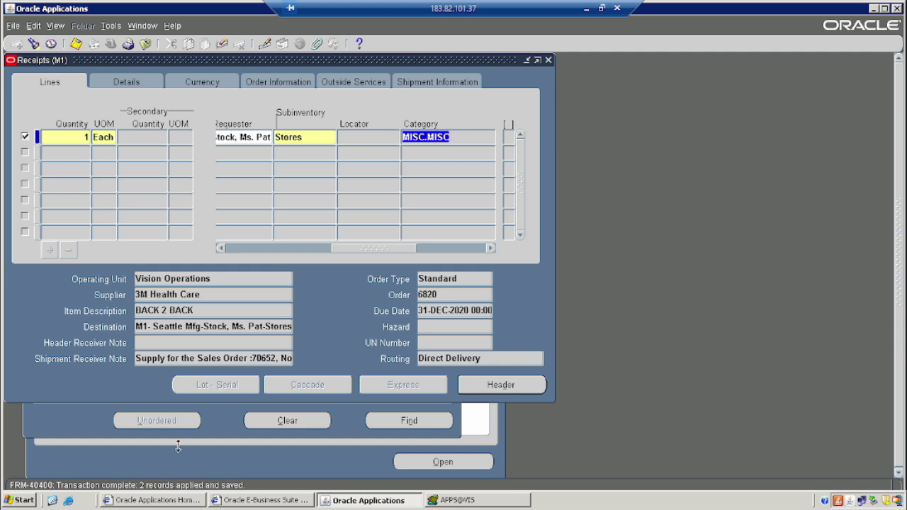
- Note receipt 23837 in the header, then list and refresh the concurrent requests
{"action": "left_click", "coordinate": [493, 387]}
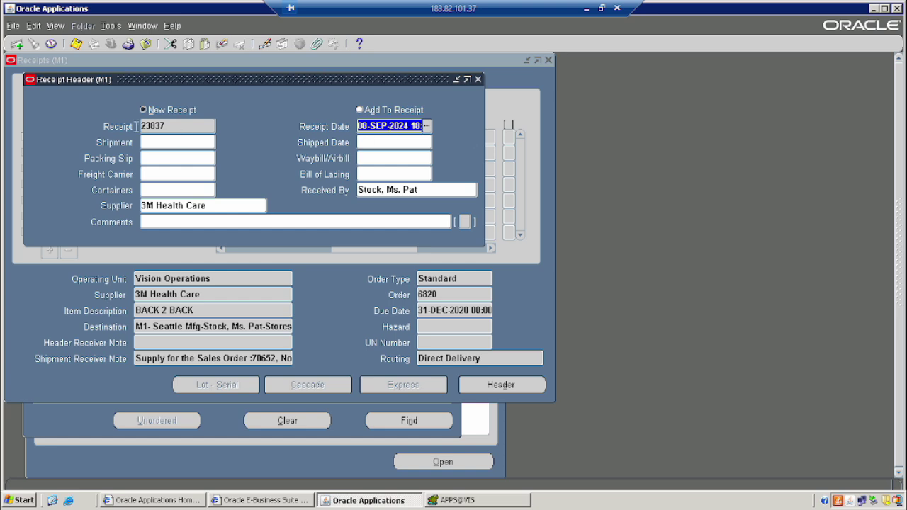
{"action": "double_click", "coordinate": [168, 125]}
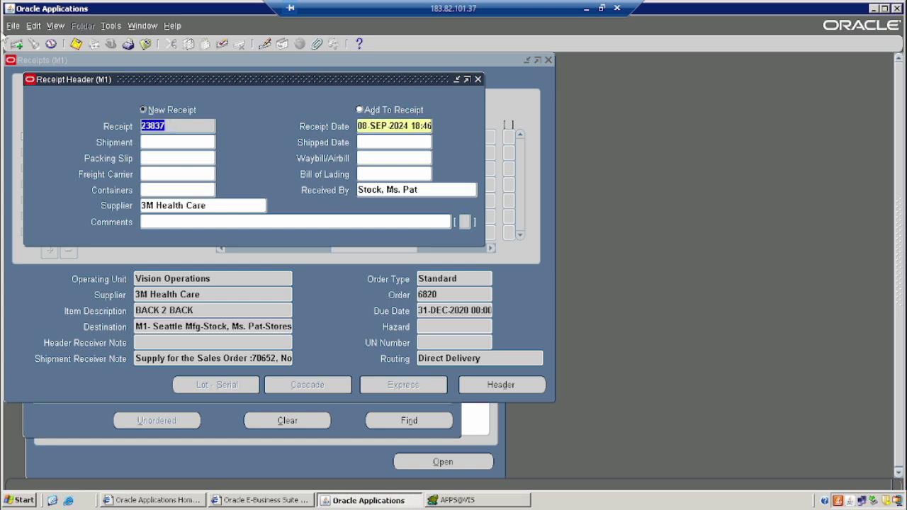
{"action": "left_click", "coordinate": [56, 27]}
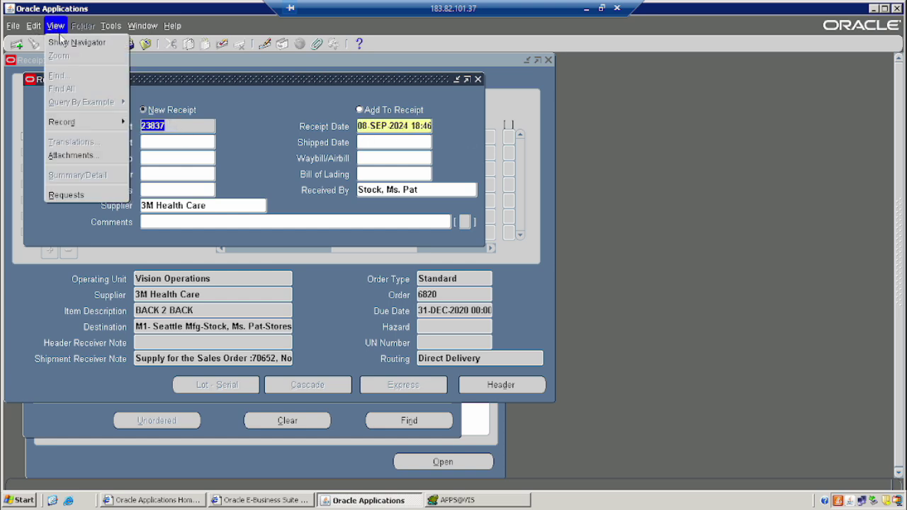
{"action": "left_click", "coordinate": [69, 194]}
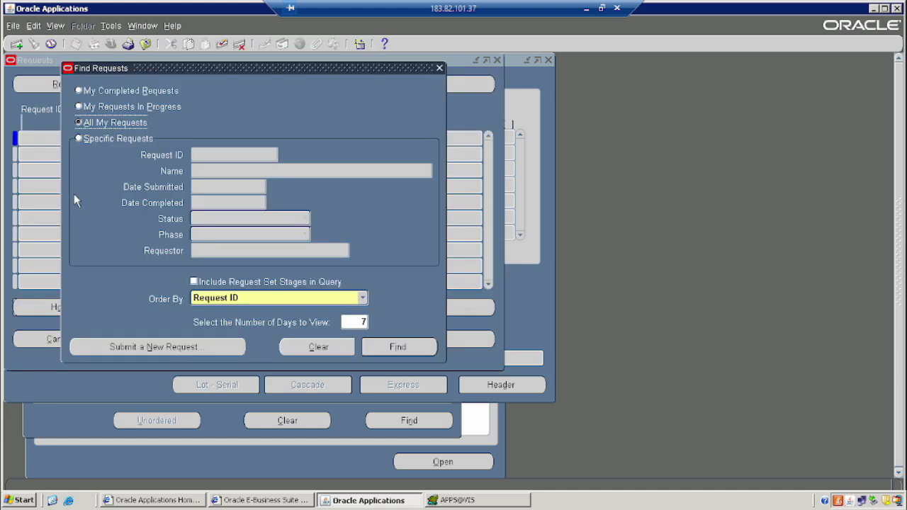
{"action": "key", "text": "Return"}
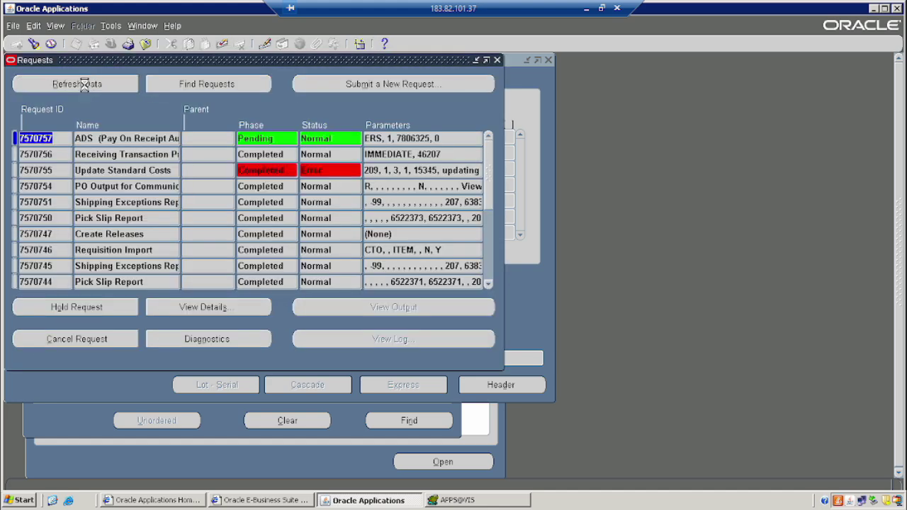
{"action": "left_click", "coordinate": [84, 84]}
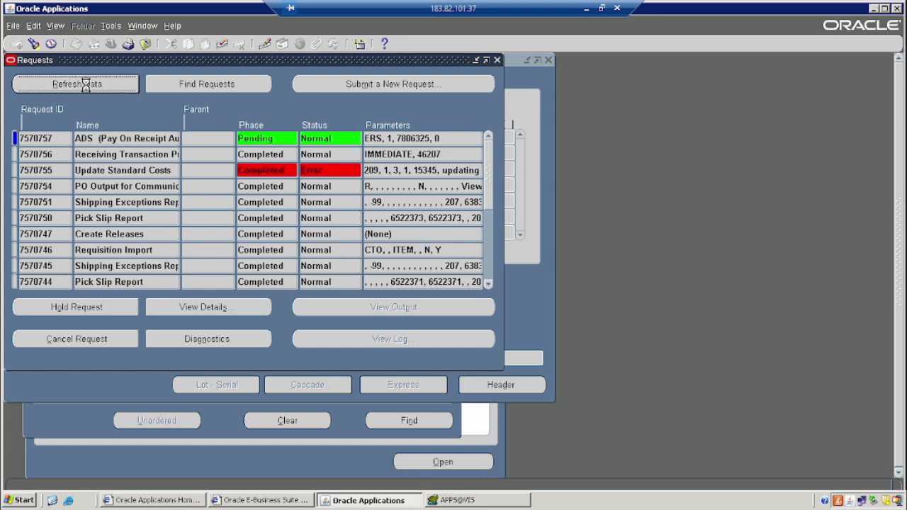
{"action": "left_click", "coordinate": [499, 61]}
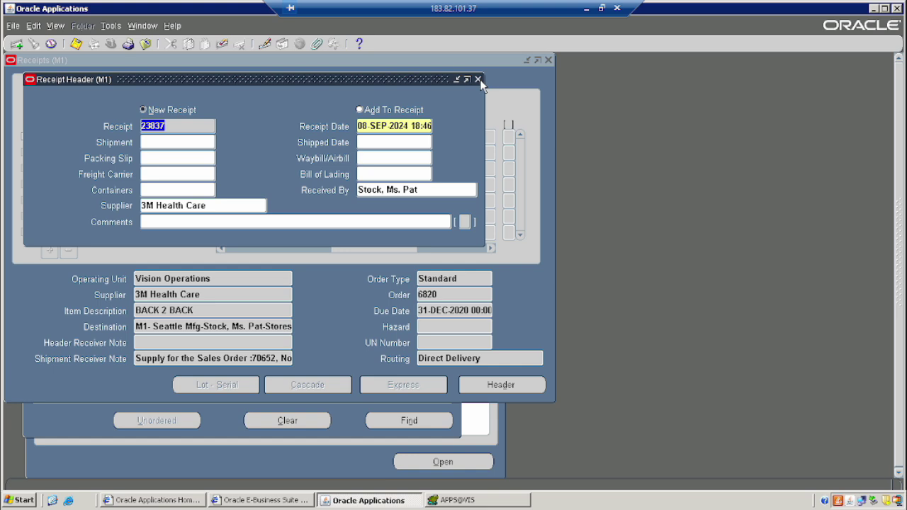
- Recheck the refreshed requests, then close Requests, Receipt Header and Receipts
{"action": "left_click", "coordinate": [55, 27]}
{"action": "left_click", "coordinate": [75, 195]}
{"action": "left_click", "coordinate": [410, 350]}
{"action": "left_click", "coordinate": [82, 84]}
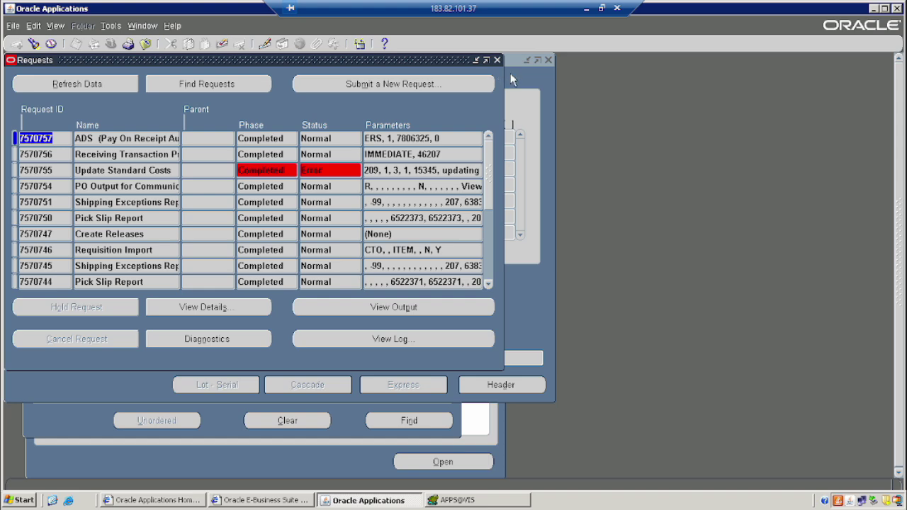
{"action": "left_click", "coordinate": [496, 60]}
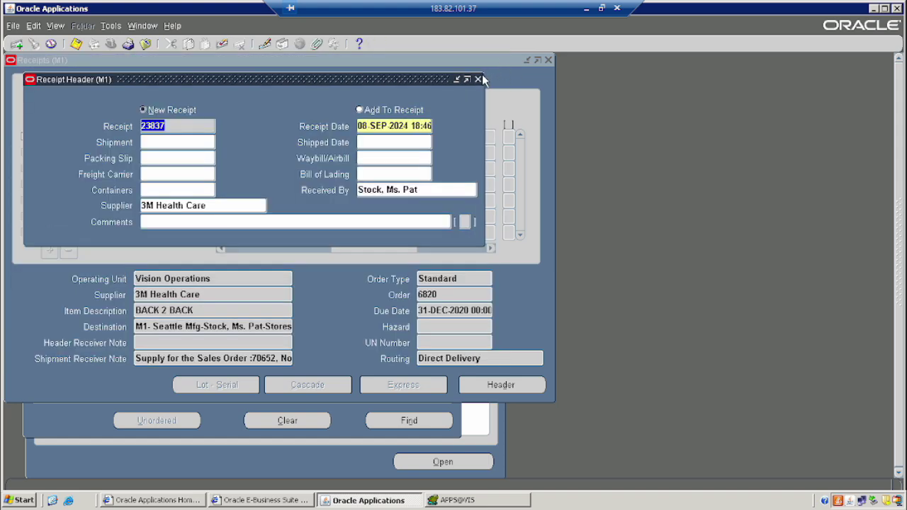
{"action": "left_click", "coordinate": [479, 79]}
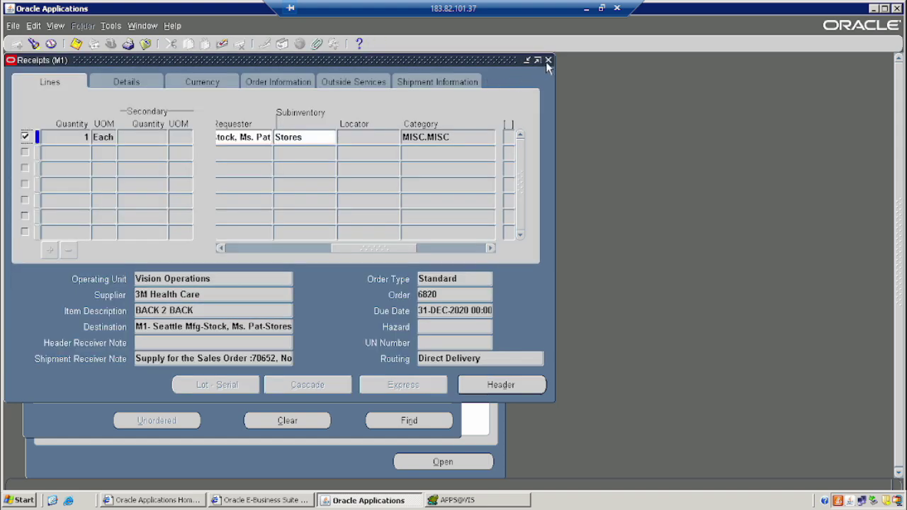
{"action": "left_click", "coordinate": [548, 60]}
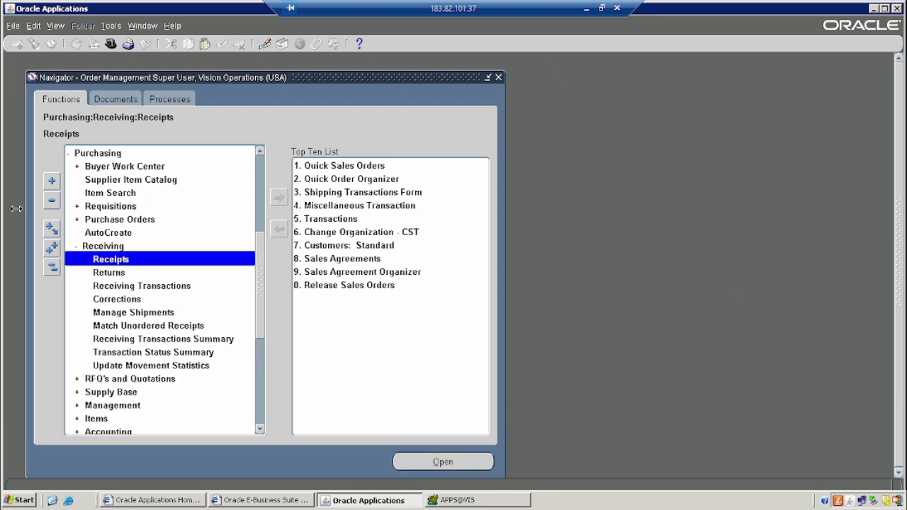
- Expand Inventory > Items in the Navigator, opening then closing the Master Item form
{"action": "left_click", "coordinate": [55, 267]}
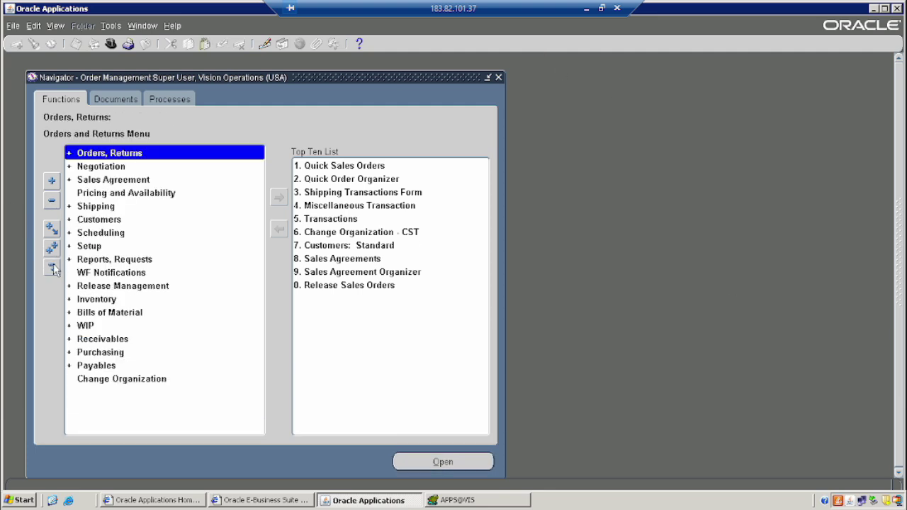
{"action": "left_click", "coordinate": [98, 301]}
{"action": "left_click", "coordinate": [56, 181]}
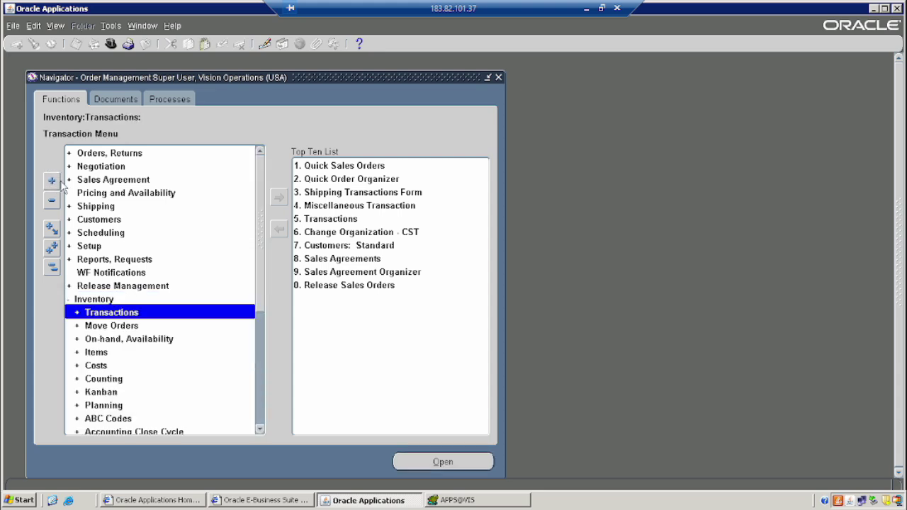
{"action": "left_click_drag", "start_coordinate": [258, 226], "coordinate": [262, 270]}
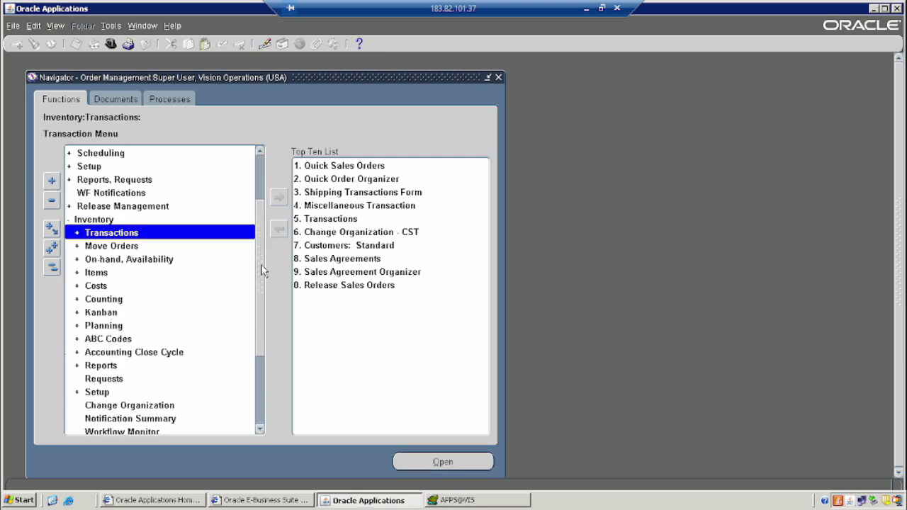
{"action": "left_click", "coordinate": [93, 274]}
{"action": "left_click", "coordinate": [54, 182]}
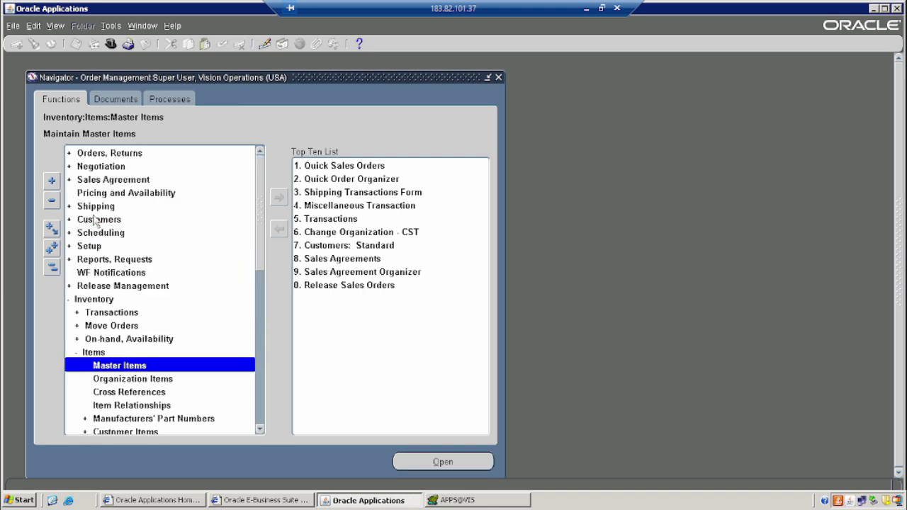
{"action": "double_click", "coordinate": [120, 366]}
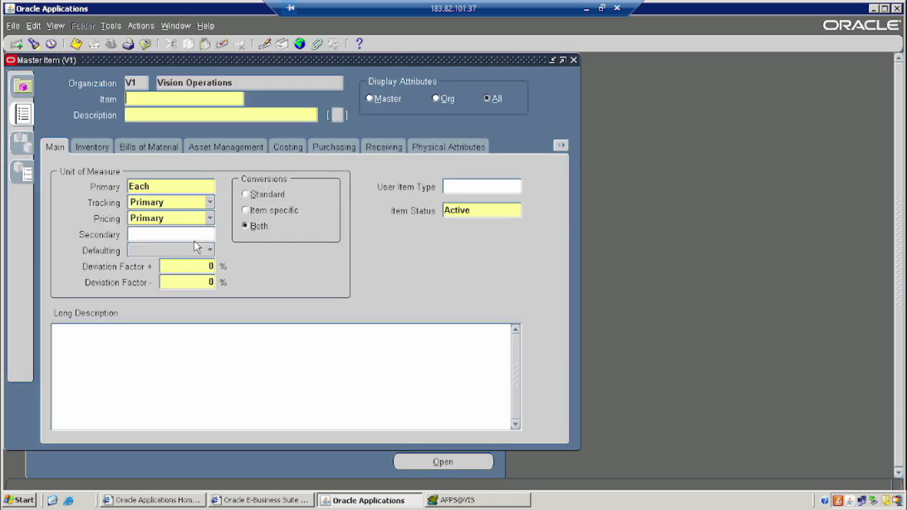
{"action": "left_click", "coordinate": [574, 60]}
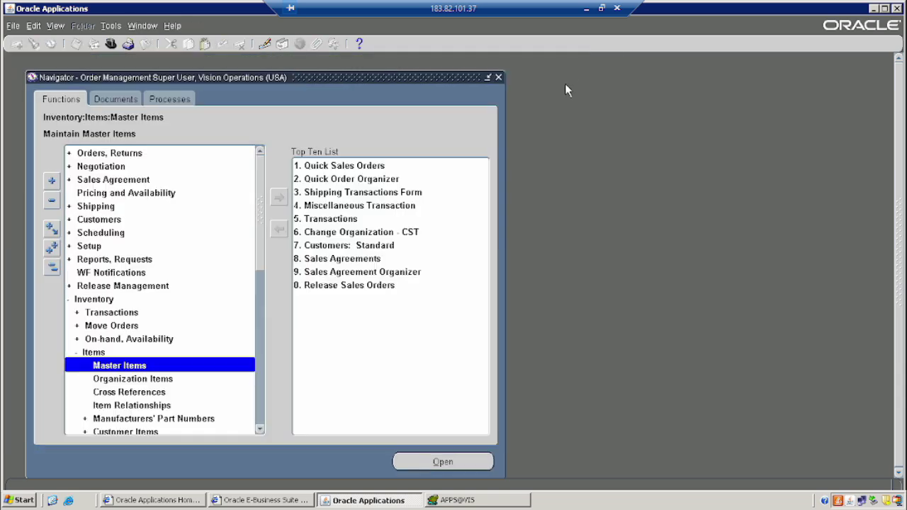
{"action": "left_click_drag", "start_coordinate": [259, 239], "coordinate": [159, 255]}
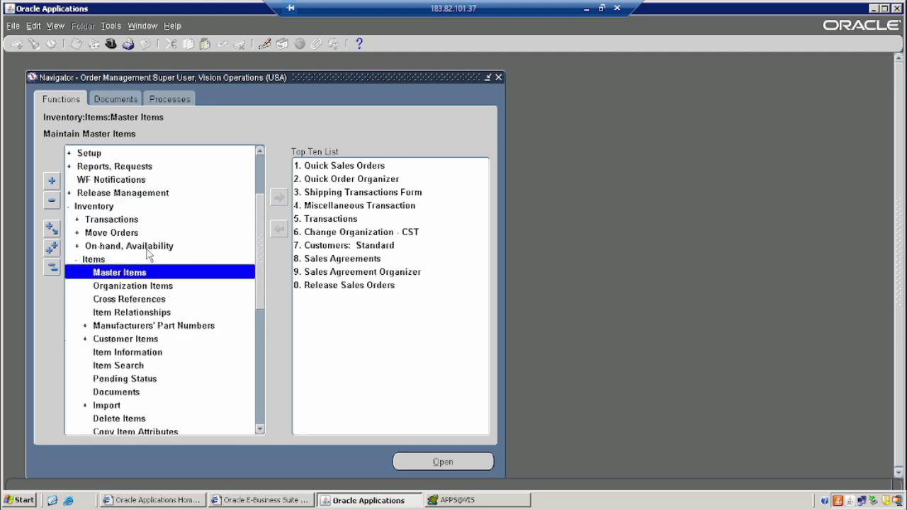
- Open the On-hand Quantity query and search by item description 'BACK To BACK'
{"action": "left_click", "coordinate": [158, 248]}
{"action": "left_click", "coordinate": [51, 180]}
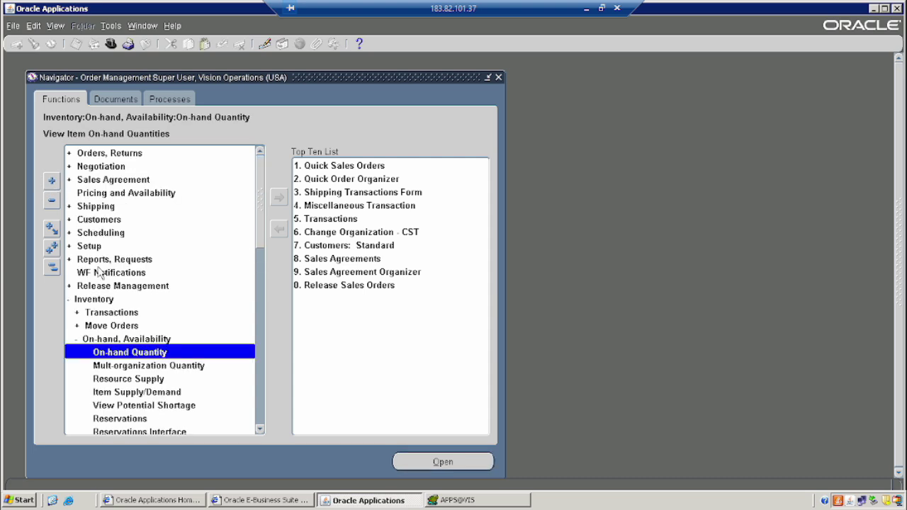
{"action": "double_click", "coordinate": [129, 352]}
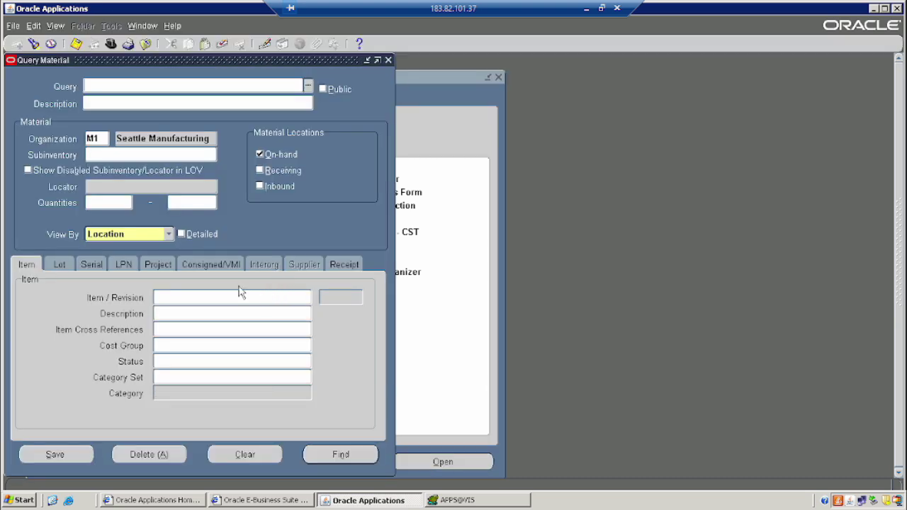
{"action": "left_click", "coordinate": [106, 101]}
{"action": "type", "text": "BACK To BACK"}
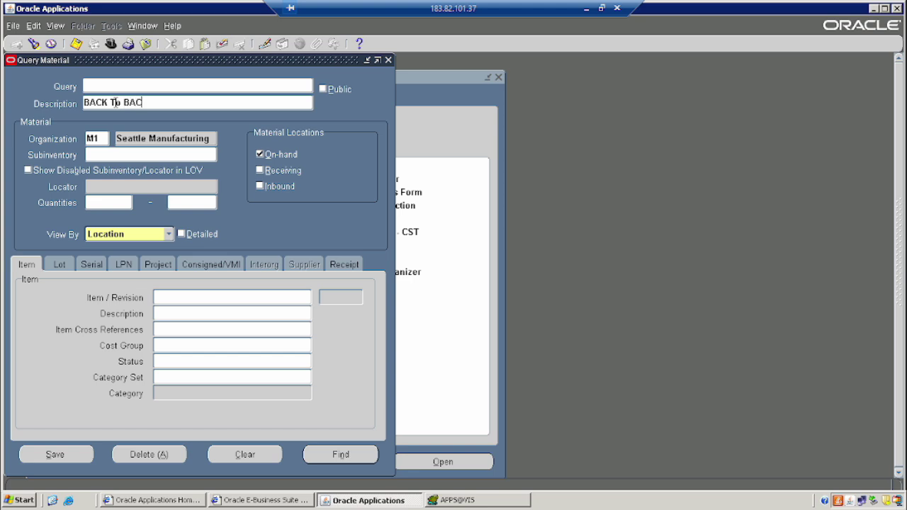
{"action": "key", "text": "Tab"}
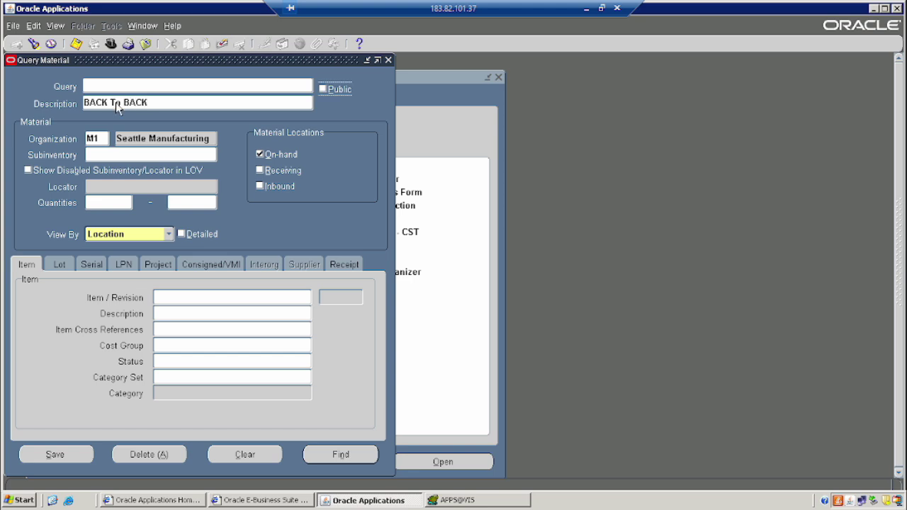
{"action": "left_click", "coordinate": [331, 456]}
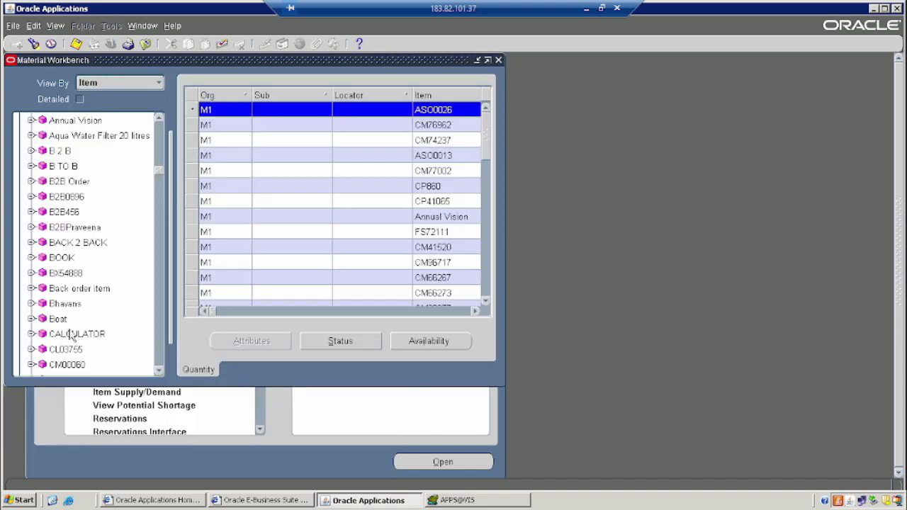
- Check BACK 2 BACK availability (1 on hand, 0 available), then close the Material Workbench
{"action": "left_click", "coordinate": [73, 245]}
{"action": "left_click", "coordinate": [426, 341]}
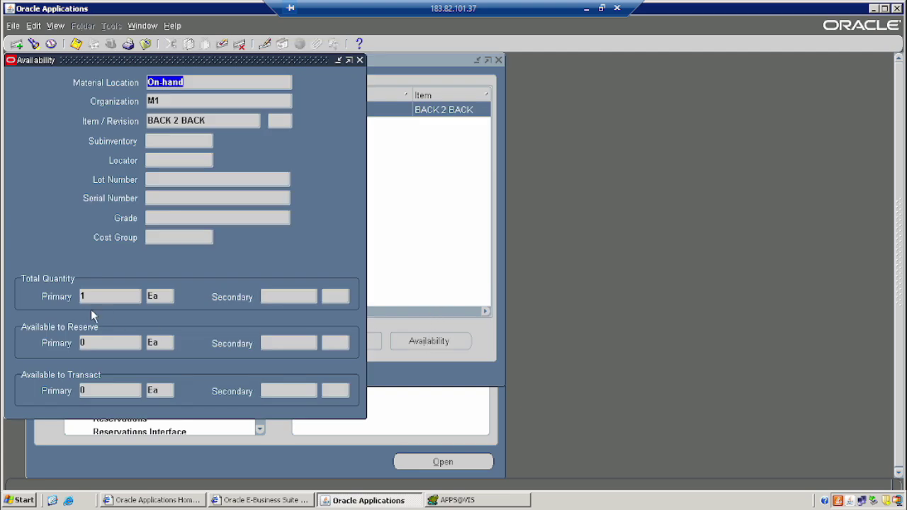
{"action": "left_click", "coordinate": [84, 296]}
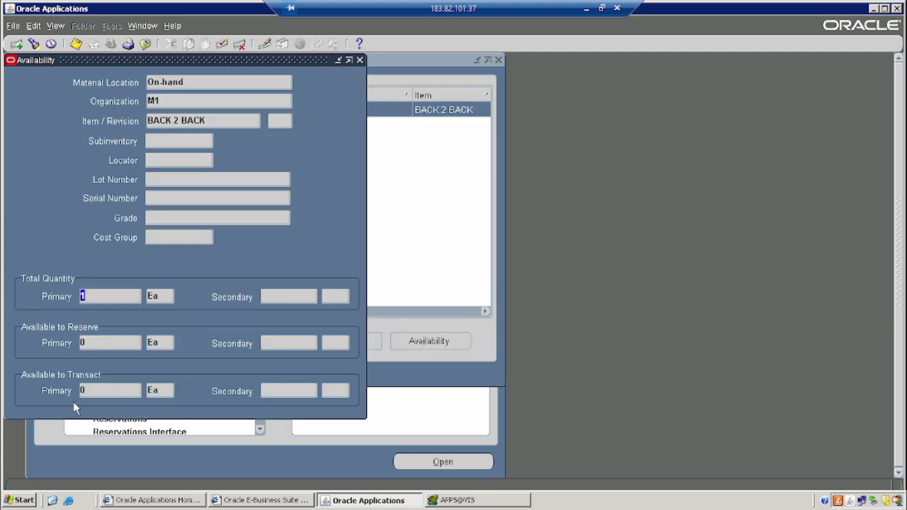
{"action": "left_click", "coordinate": [360, 61]}
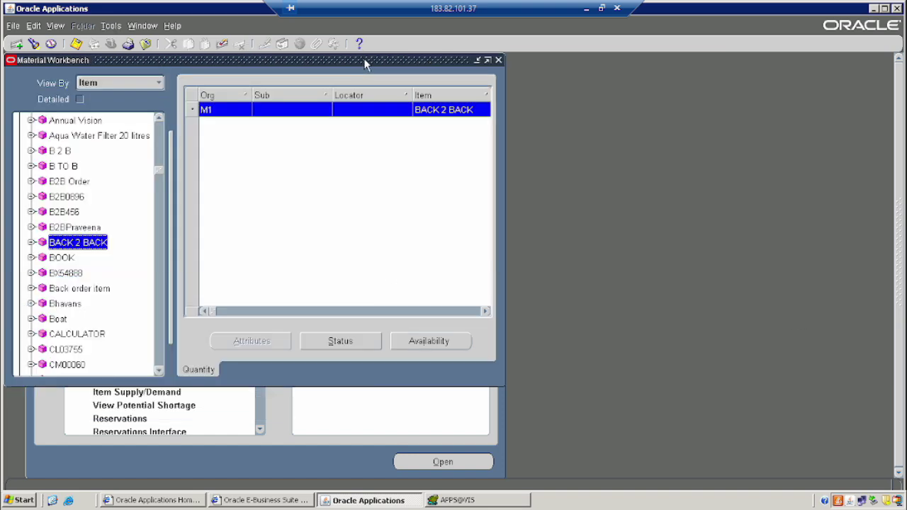
{"action": "left_click", "coordinate": [499, 60]}
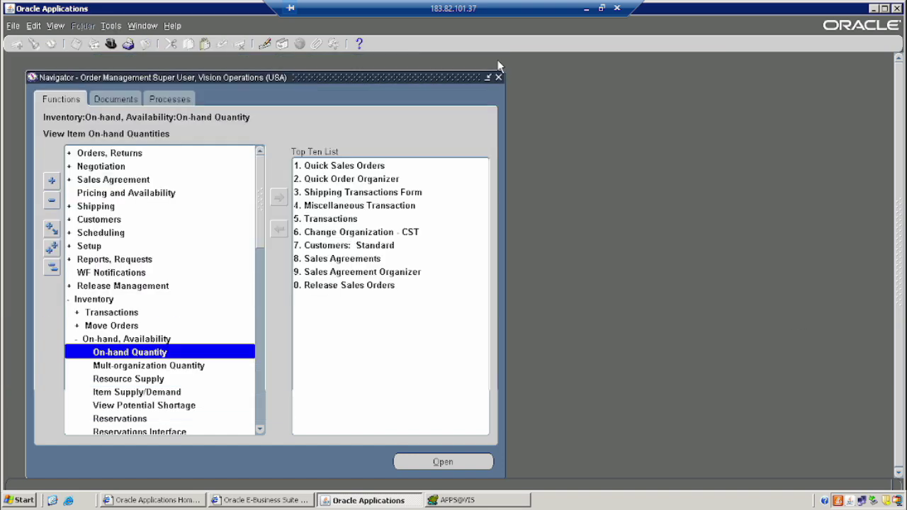
- Run pick release online for sales order 70652 and acknowledge the completion note
{"action": "left_click", "coordinate": [52, 267]}
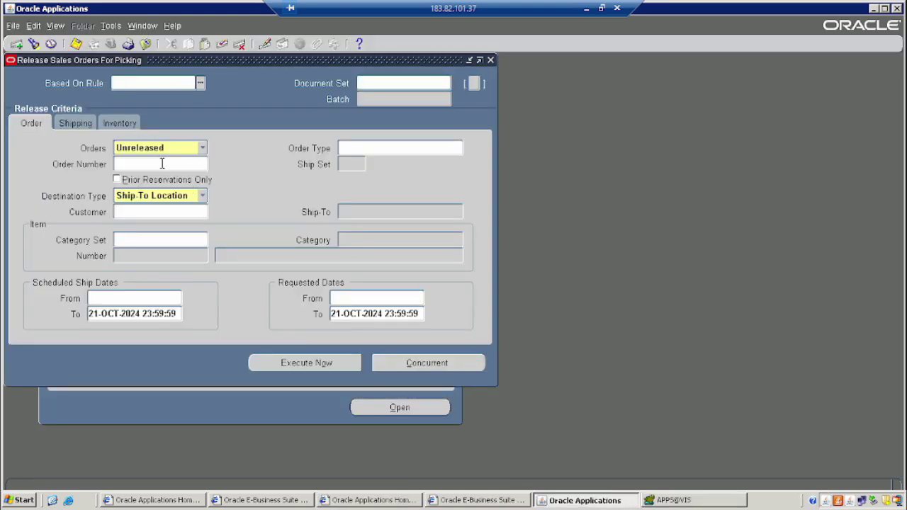
{"action": "left_click", "coordinate": [162, 163]}
{"action": "type", "text": "70652"}
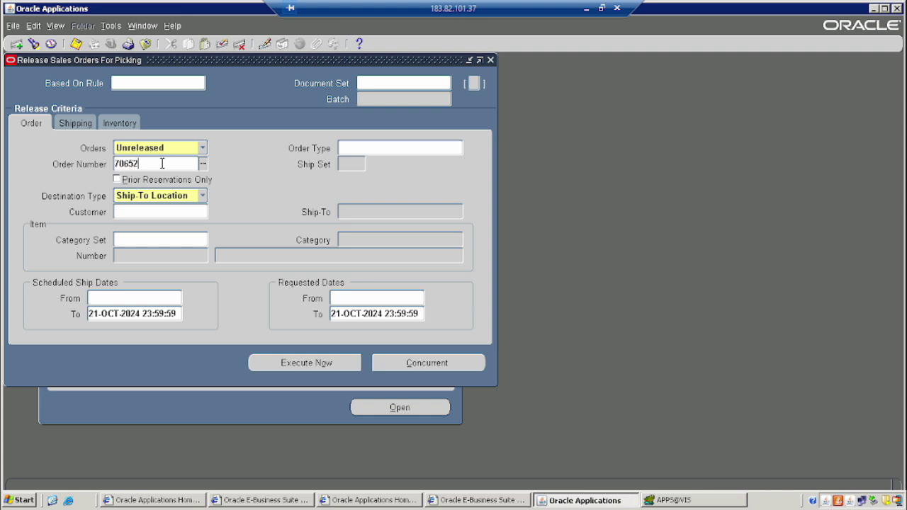
{"action": "left_click", "coordinate": [328, 370]}
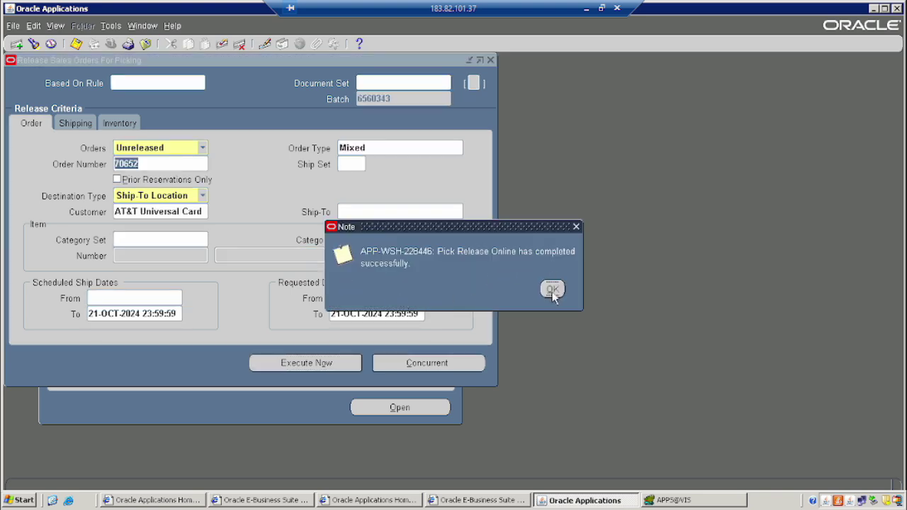
{"action": "left_click", "coordinate": [552, 290]}
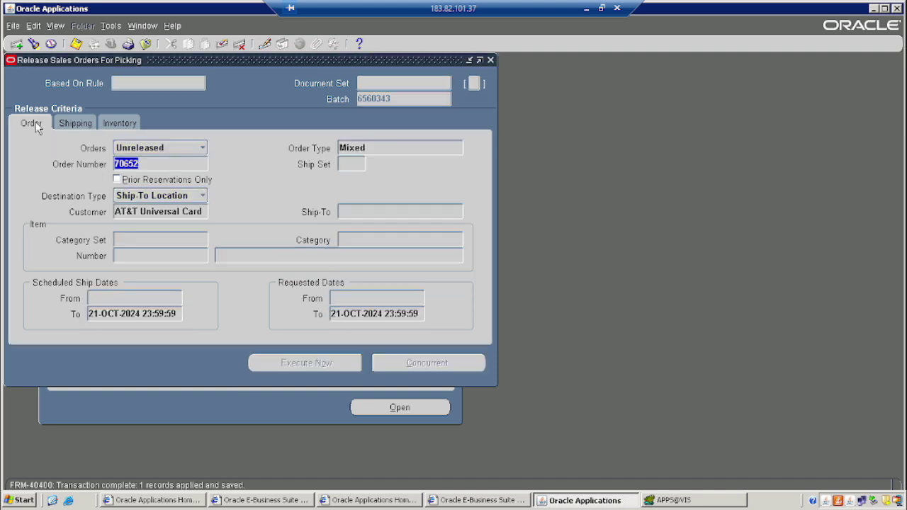
- Review the shipping, inventory and order release criteria, then close the pick release form
{"action": "left_click", "coordinate": [76, 125]}
{"action": "left_click", "coordinate": [120, 126]}
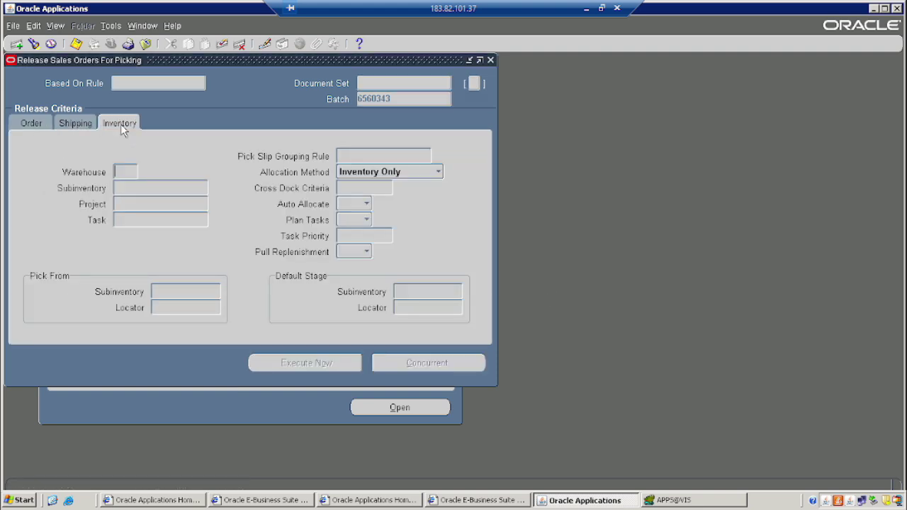
{"action": "left_click", "coordinate": [49, 129]}
{"action": "key", "text": "ctrl+c"}
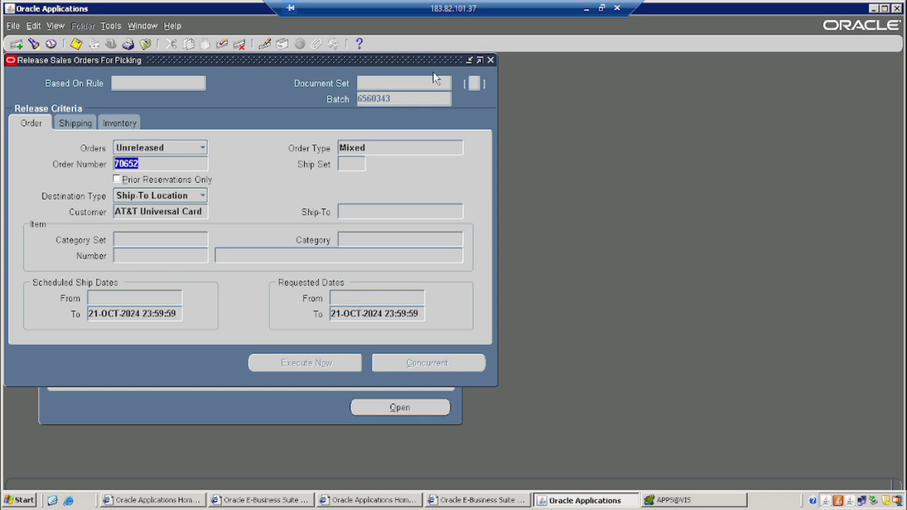
{"action": "left_click", "coordinate": [491, 61]}
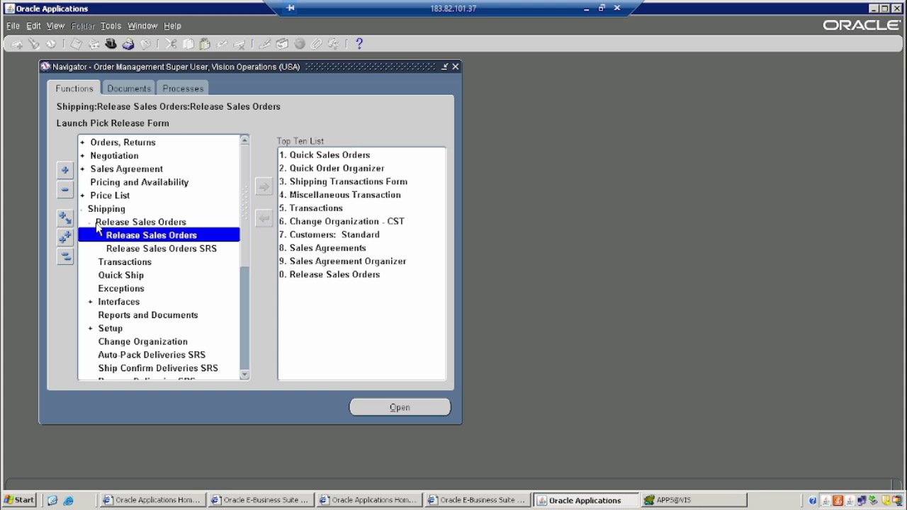
{"action": "left_click", "coordinate": [136, 145]}
{"action": "left_click", "coordinate": [65, 171]}
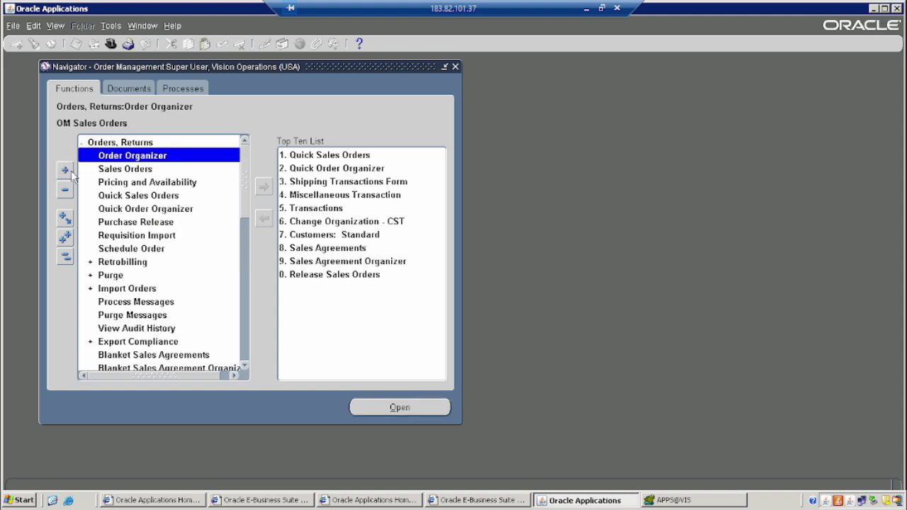
{"action": "double_click", "coordinate": [122, 169]}
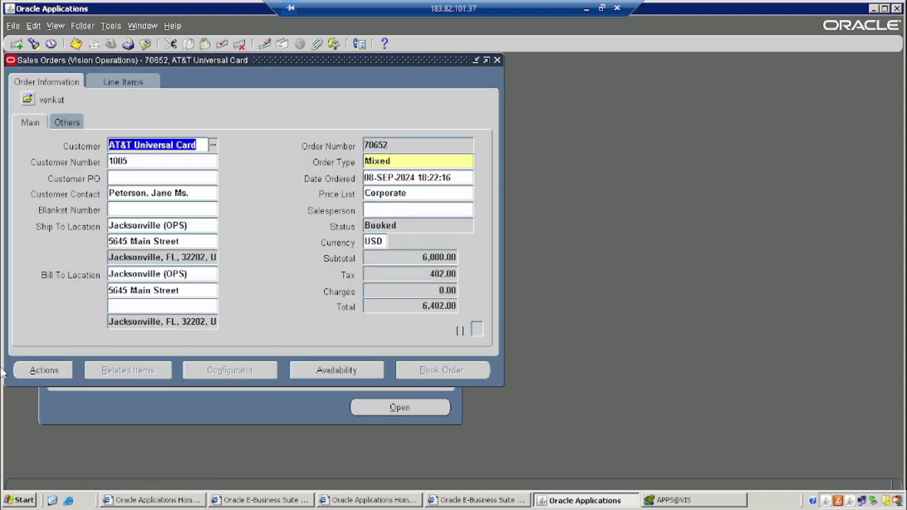
{"action": "left_click", "coordinate": [119, 83]}
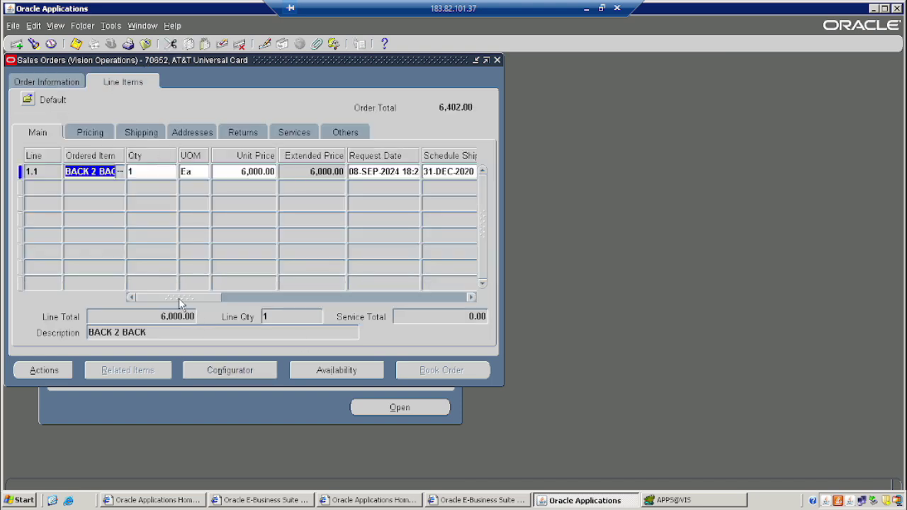
{"action": "left_click_drag", "start_coordinate": [180, 303], "coordinate": [221, 304]}
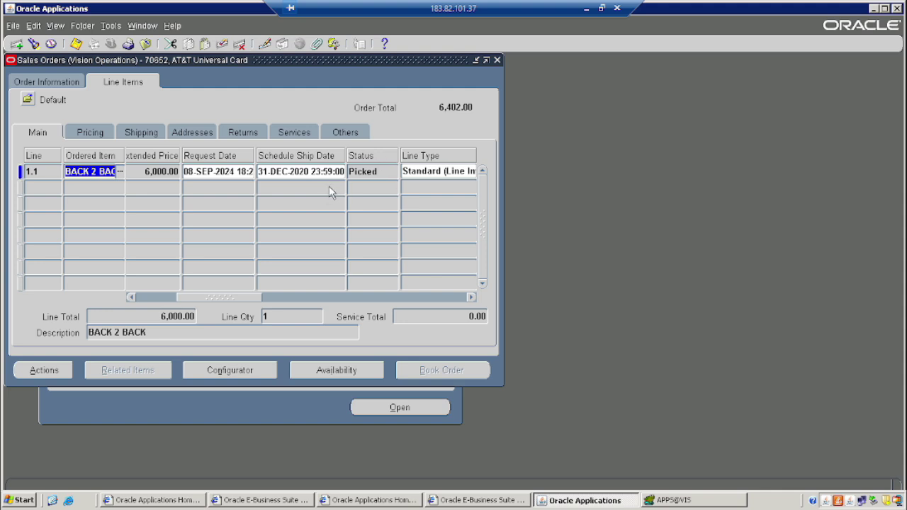
{"action": "left_click", "coordinate": [496, 61]}
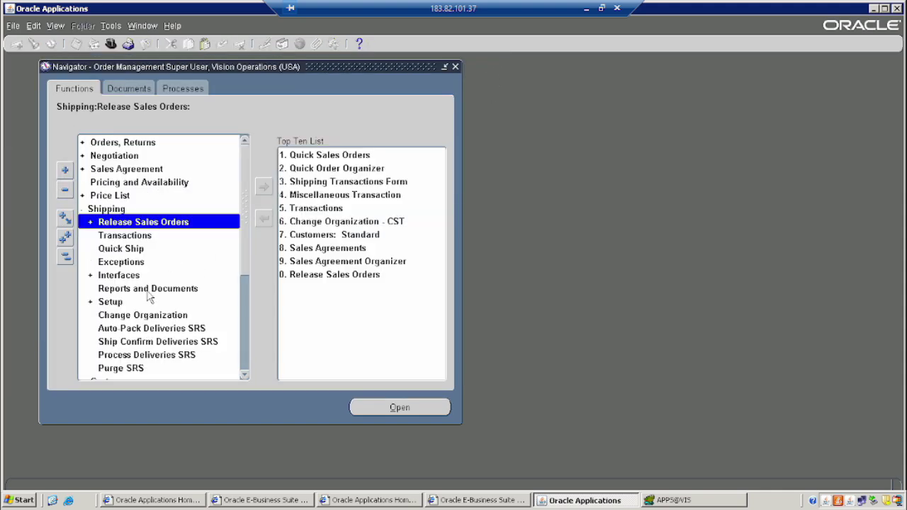
- Find the shipping lines for order 70652 and check their quantities and next step
{"action": "left_click", "coordinate": [122, 236]}
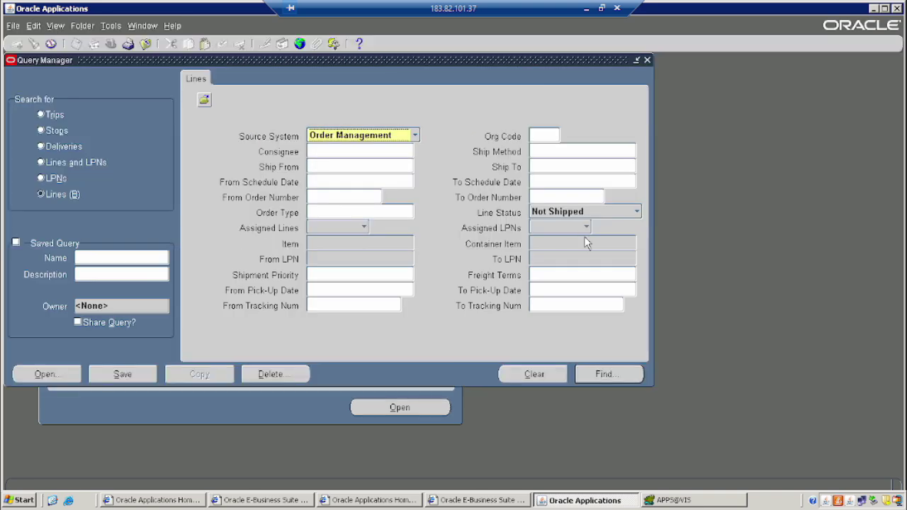
{"action": "left_click", "coordinate": [330, 197]}
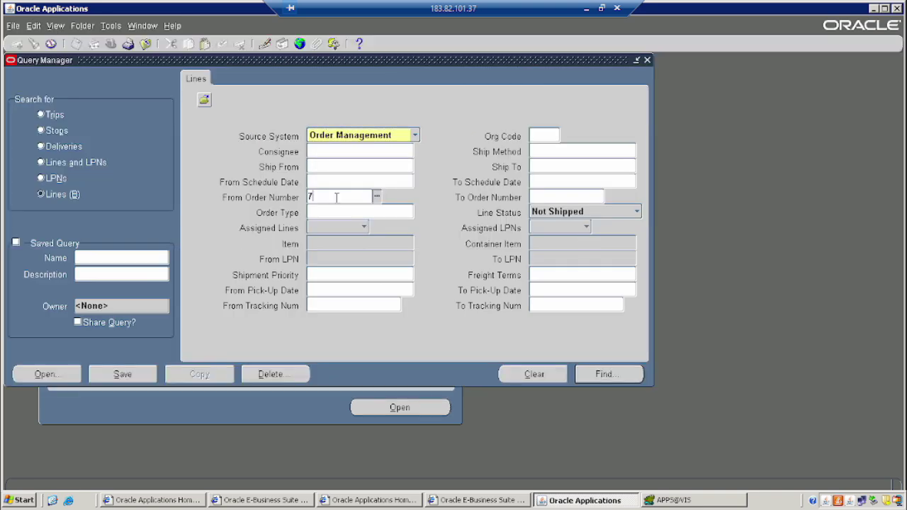
{"action": "key", "text": "ctrl+v"}
{"action": "left_click", "coordinate": [601, 375]}
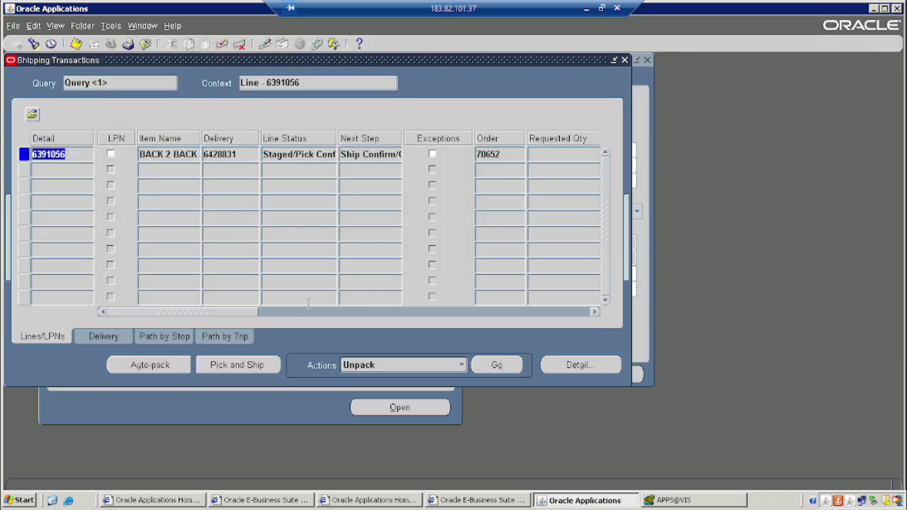
{"action": "left_click", "coordinate": [264, 312]}
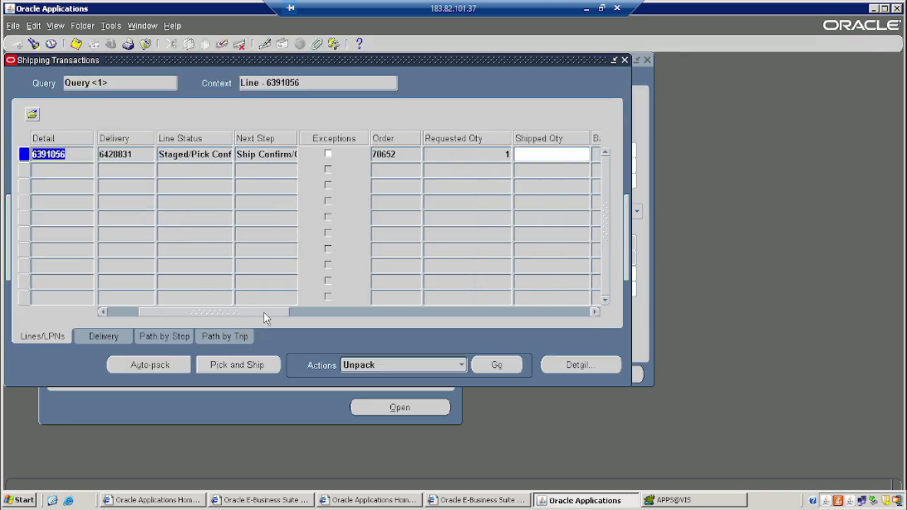
{"action": "left_click", "coordinate": [257, 158]}
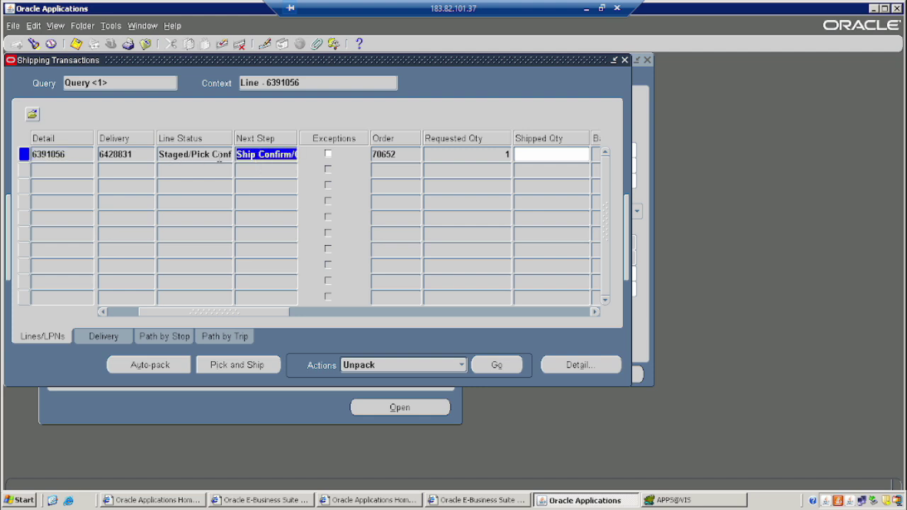
{"action": "left_click", "coordinate": [115, 311]}
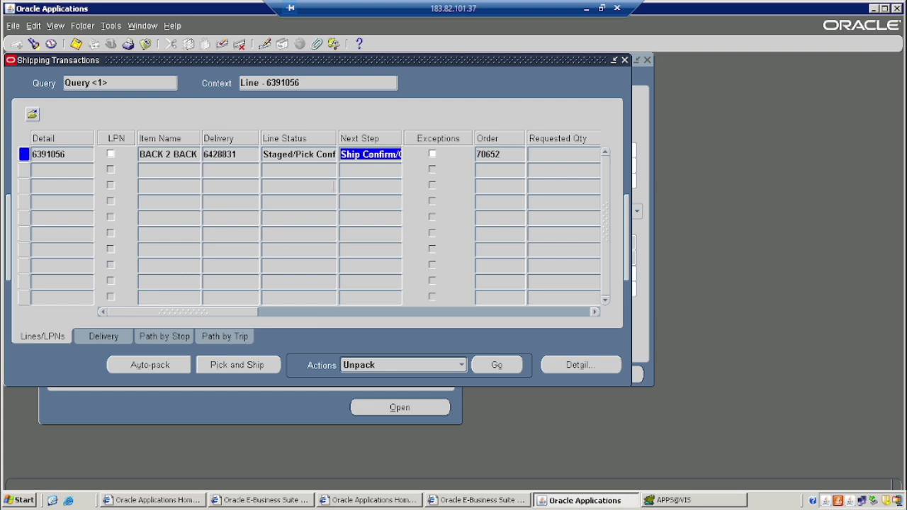
- Ship-confirm delivery 6428831 and acknowledge the delivery confirmed message
{"action": "left_click", "coordinate": [110, 337]}
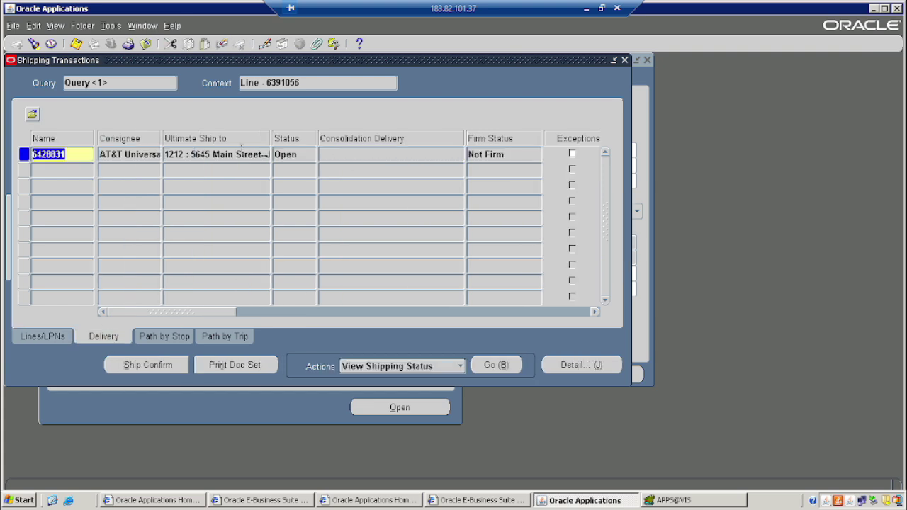
{"action": "left_click", "coordinate": [135, 366]}
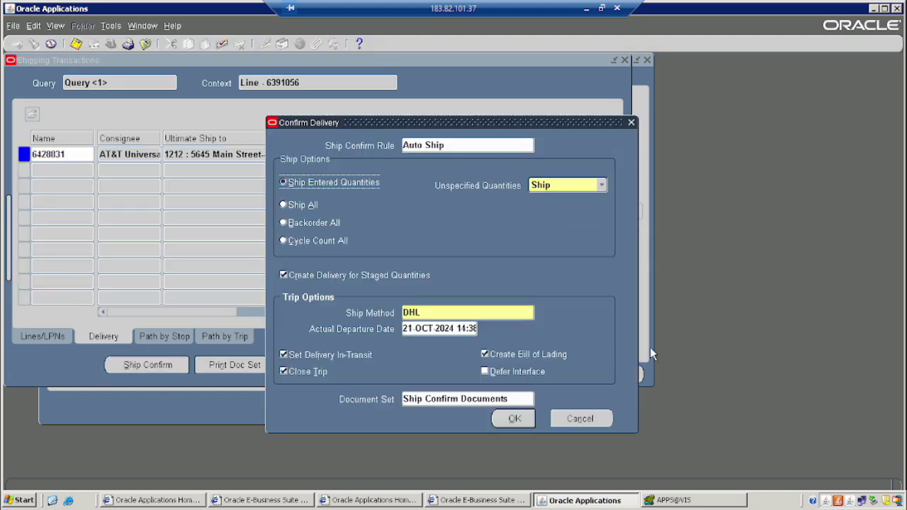
{"action": "left_click", "coordinate": [521, 418]}
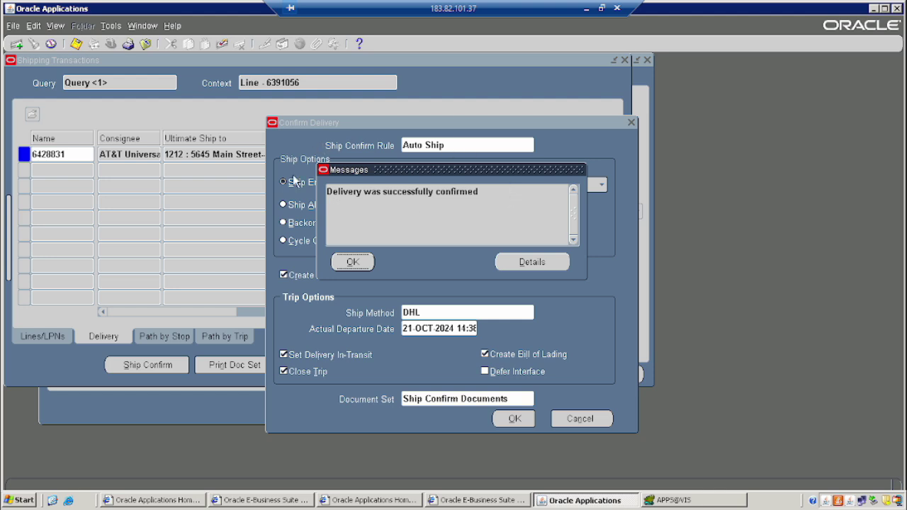
{"action": "left_click", "coordinate": [363, 262]}
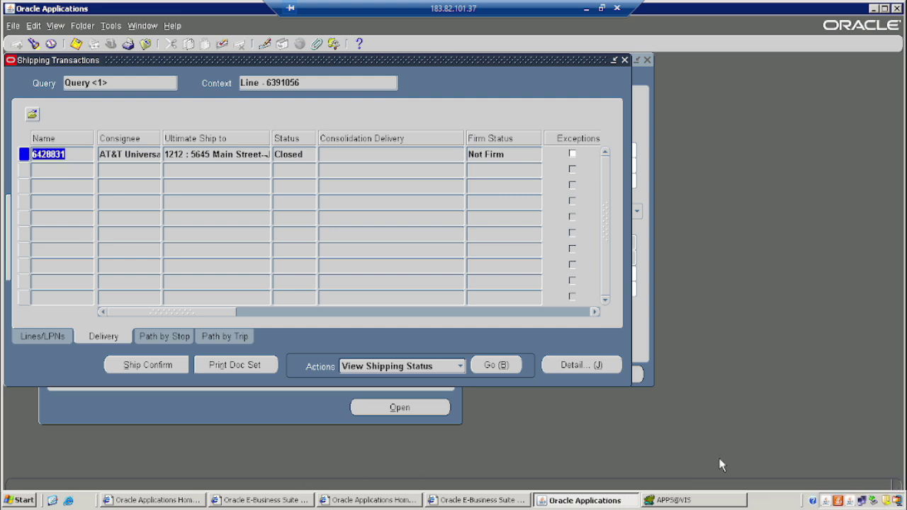
- Leave Shipping Transactions and open the Orders, Returns > Sales Orders form
{"action": "left_click", "coordinate": [624, 60]}
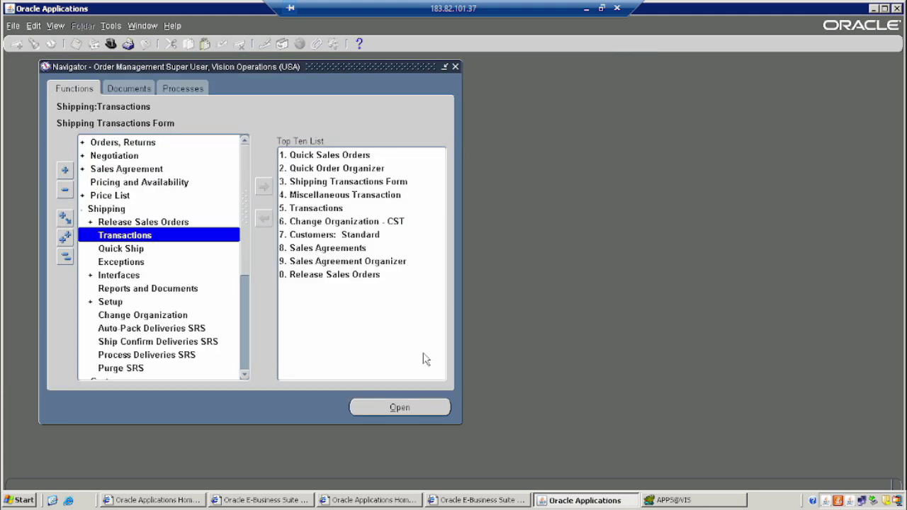
{"action": "left_click", "coordinate": [131, 142]}
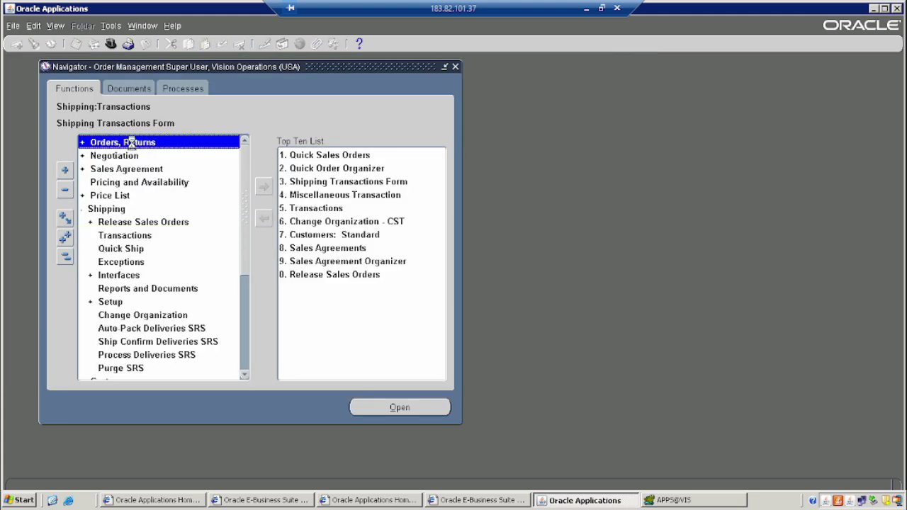
{"action": "left_click", "coordinate": [65, 170]}
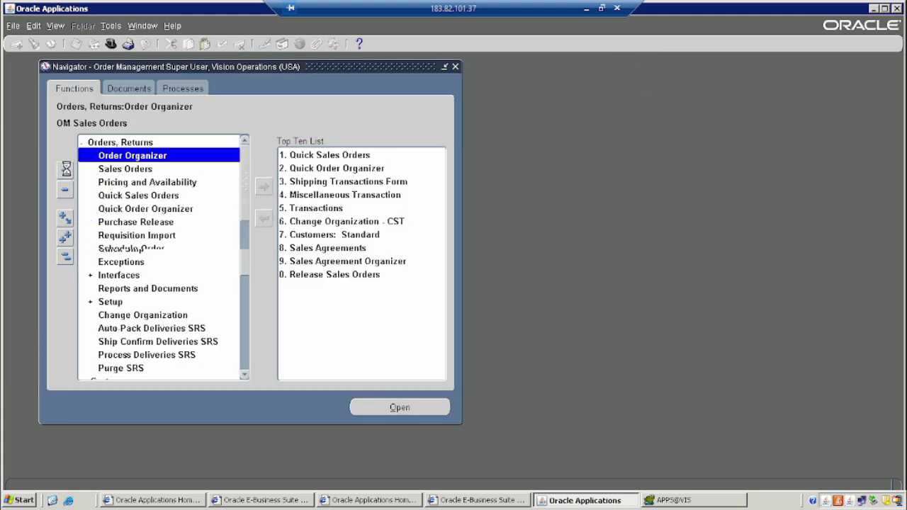
{"action": "left_click", "coordinate": [119, 171]}
{"action": "double_click", "coordinate": [119, 173]}
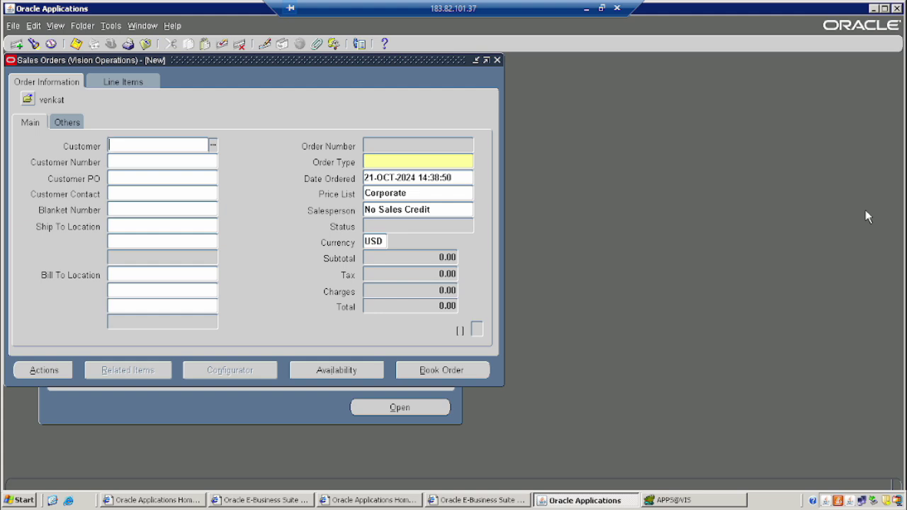
- Query order number 70652 and view its line items
{"action": "key", "text": "F11"}
{"action": "left_click", "coordinate": [408, 146]}
{"action": "type", "text": "7"}
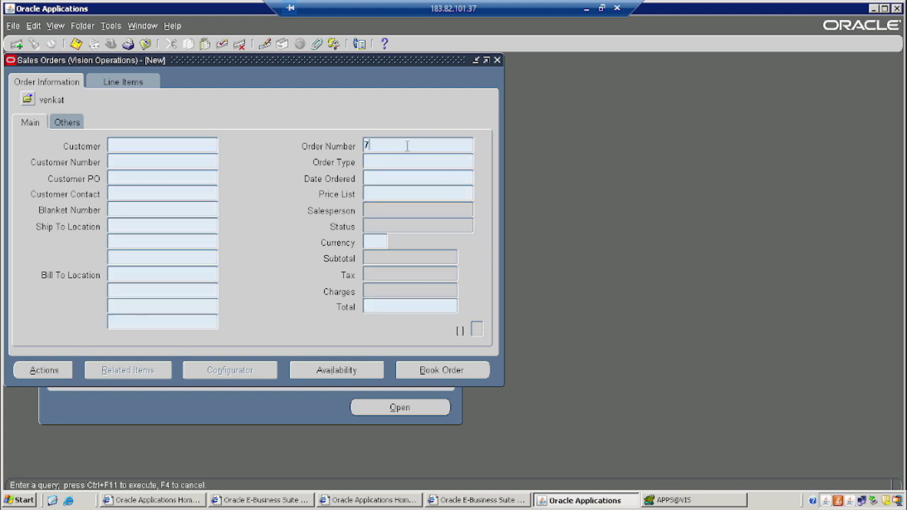
{"action": "type", "text": "0652"}
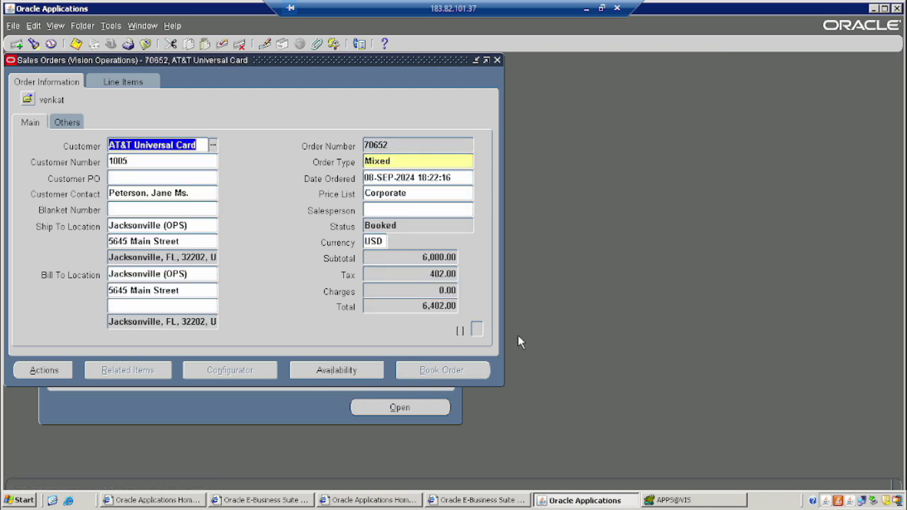
{"action": "left_click", "coordinate": [113, 86]}
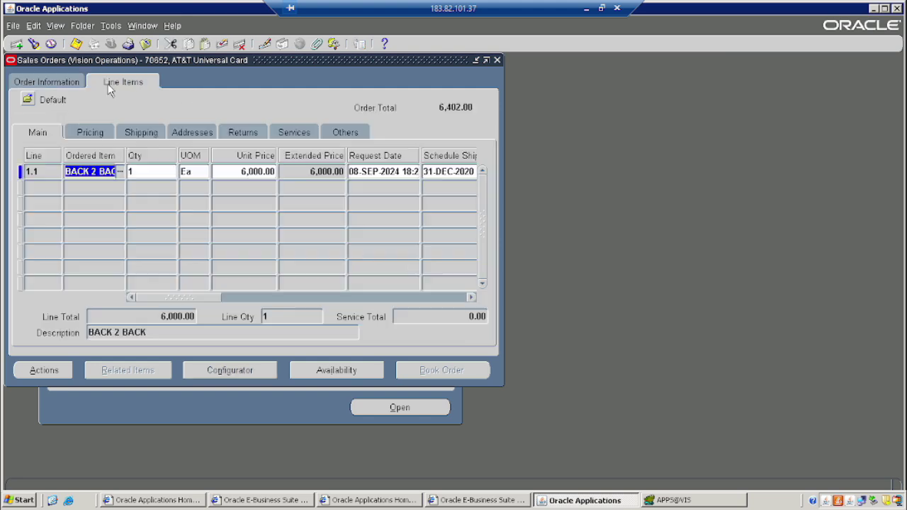